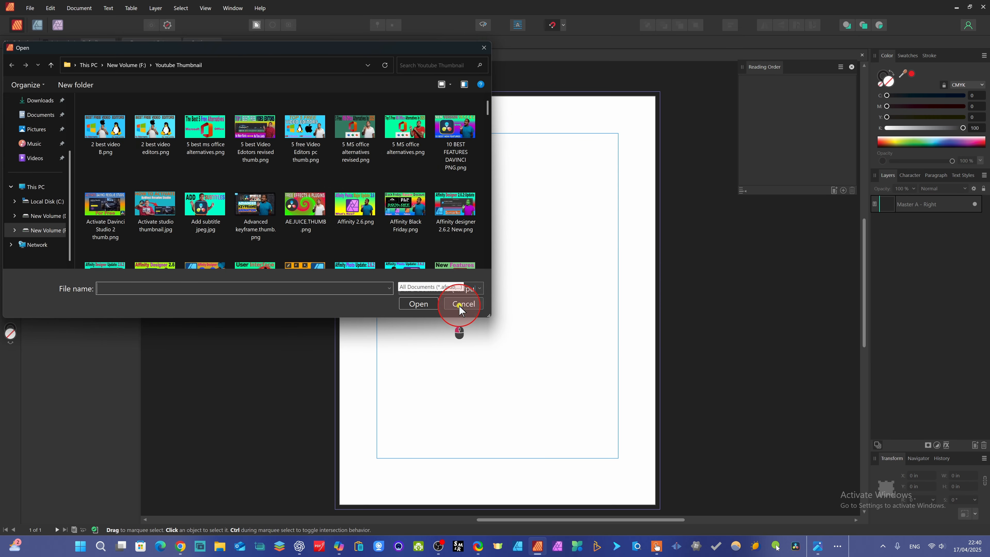
Dismiss the open-file dialog and draw a picture frame about 4.1 by 2.5 in near the top of the page
left_click(461, 304)
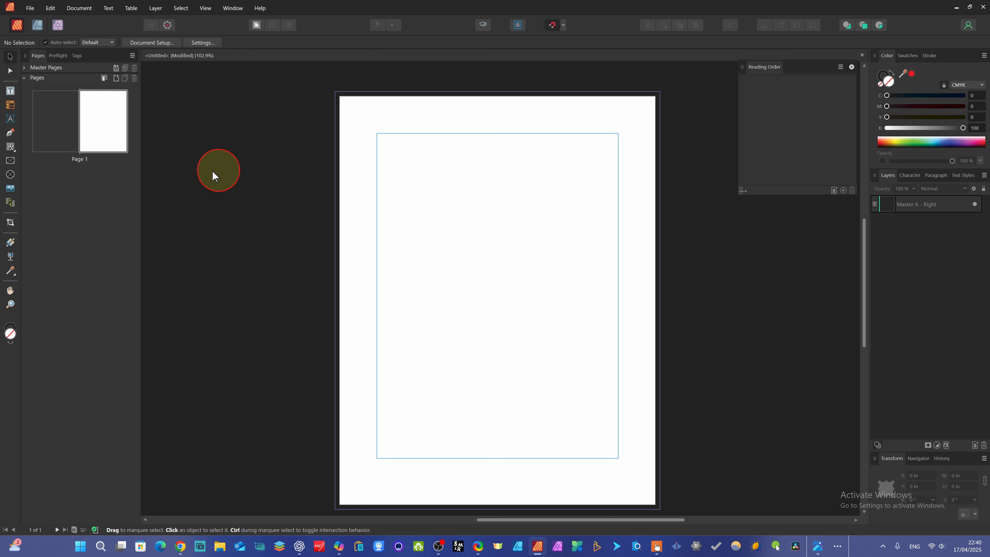
left_click(12, 165)
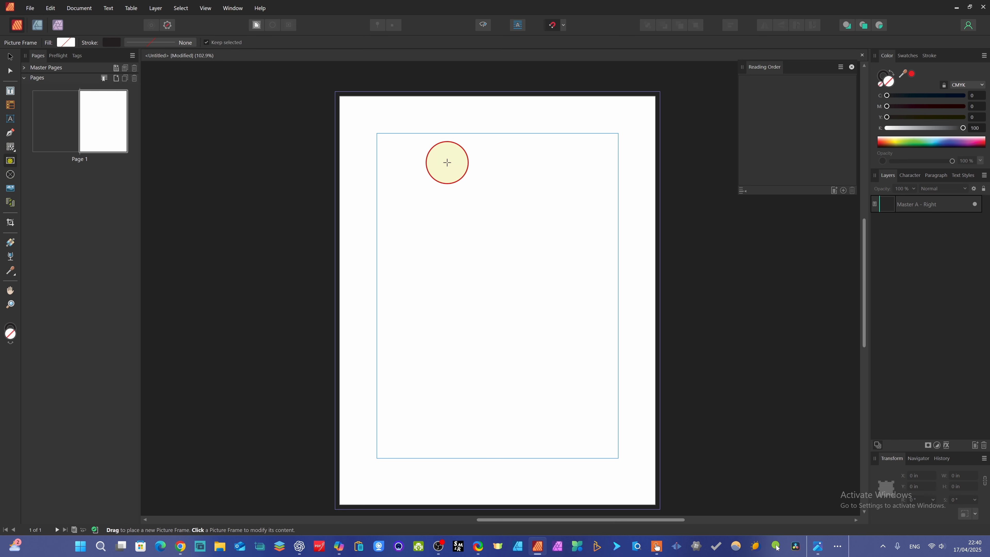
left_click_drag(391, 150, 546, 242)
mouse_move(818, 552)
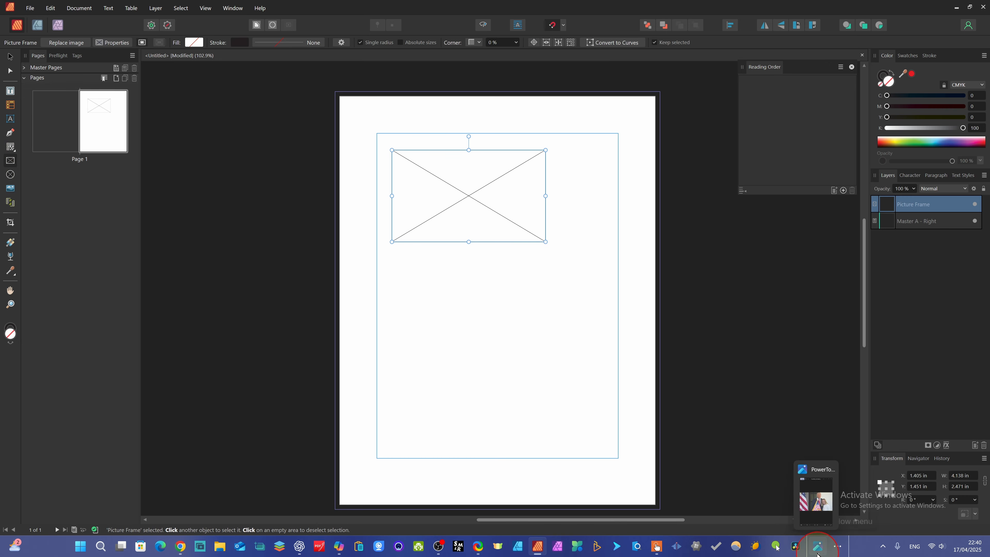
Drag the Trump and Meloni photo from the photo viewer into the picture frame
left_click(816, 492)
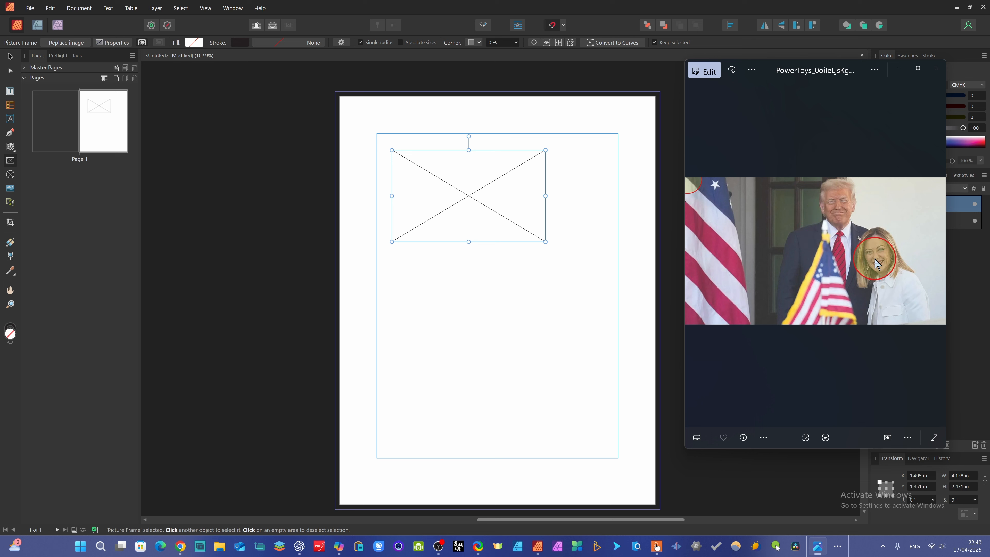
left_click_drag(871, 245, 452, 201)
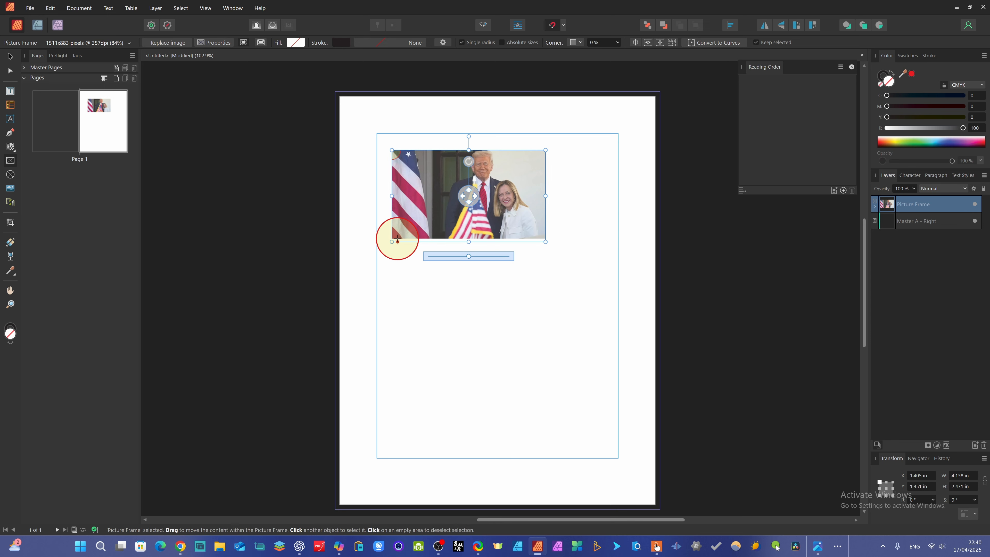
Try resizing the picture frame with its bottom and corner handles, undoing two of the changes
mouse_move(397, 241)
left_mouse_down()
mouse_move(415, 224)
mouse_move(395, 243)
left_mouse_up()
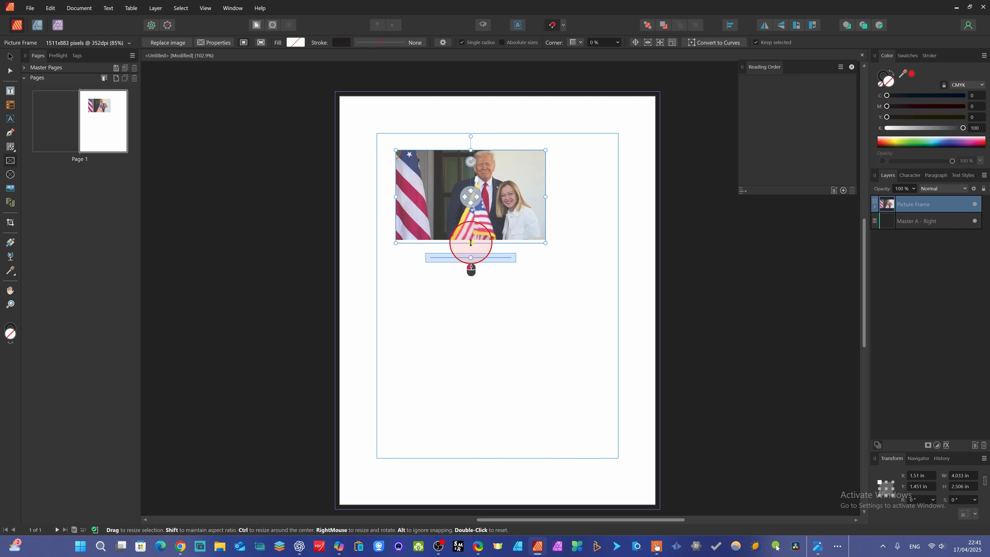
mouse_move(472, 232)
left_mouse_down()
mouse_move(473, 288)
mouse_move(472, 228)
left_mouse_up()
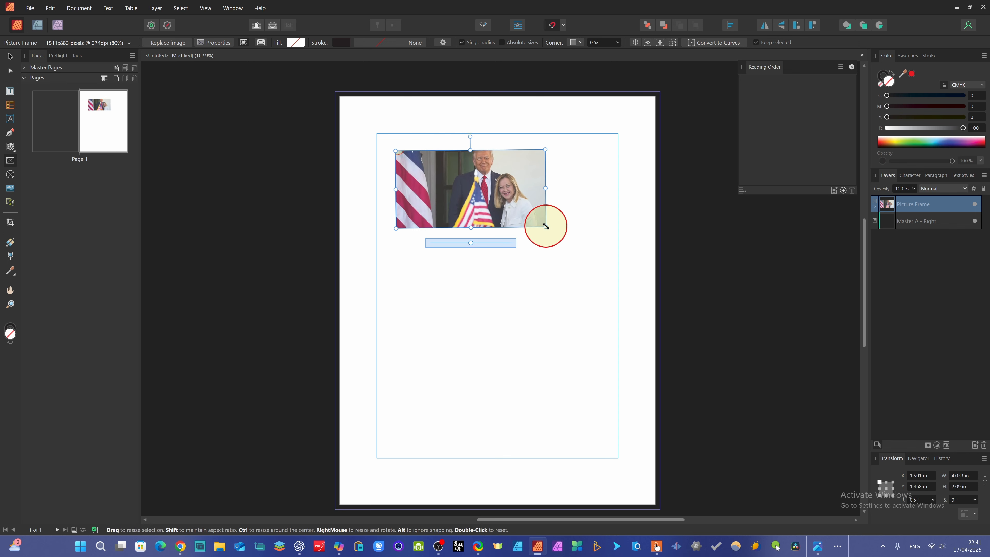
left_click_drag(577, 263, 560, 221)
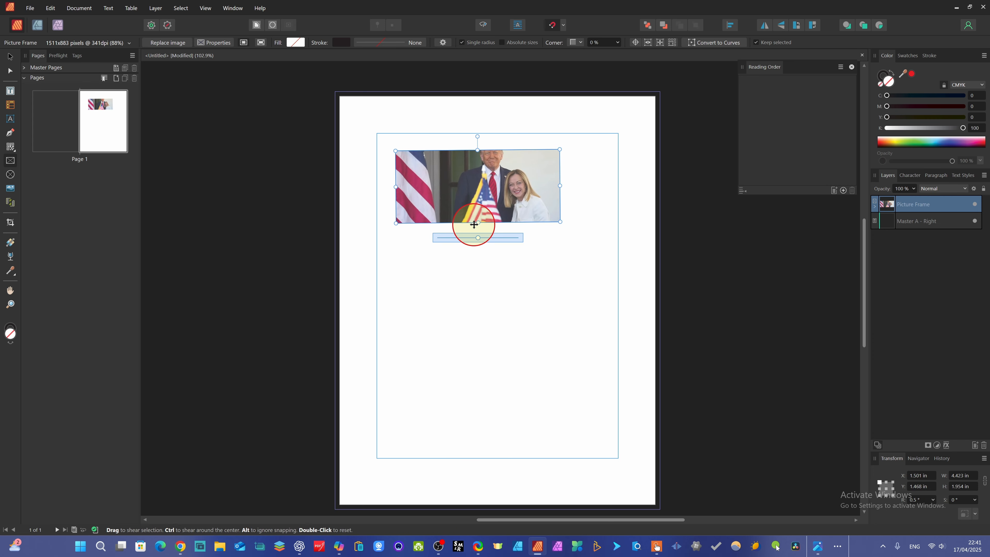
left_click_drag(483, 232, 477, 288)
key("ctrl+z")
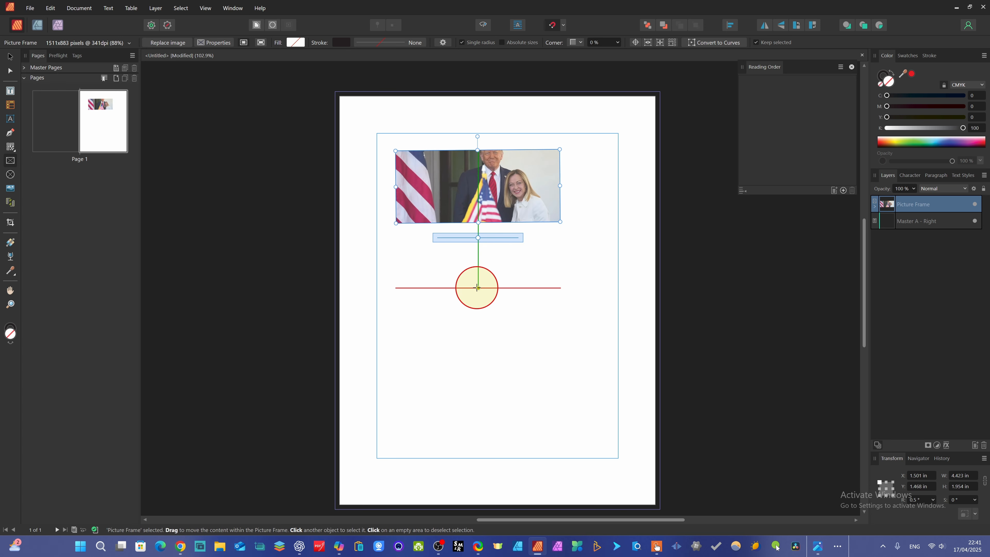
key("ctrl+z")
mouse_move(545, 151)
left_mouse_down()
mouse_move(588, 134)
mouse_move(560, 151)
left_mouse_up()
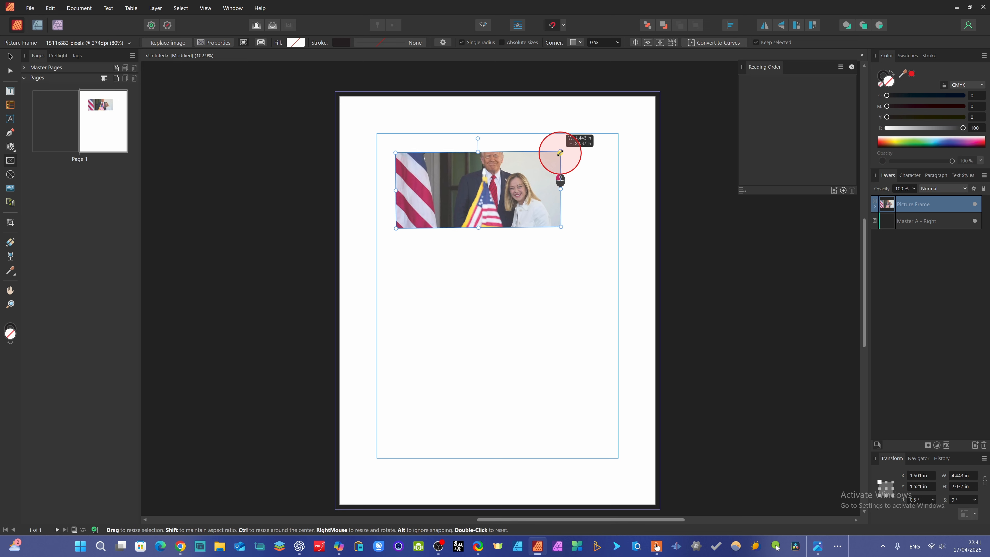
Try moving the frame, scaling its image content and narrowing the frame to about 2.3 in wide
left_click(467, 198)
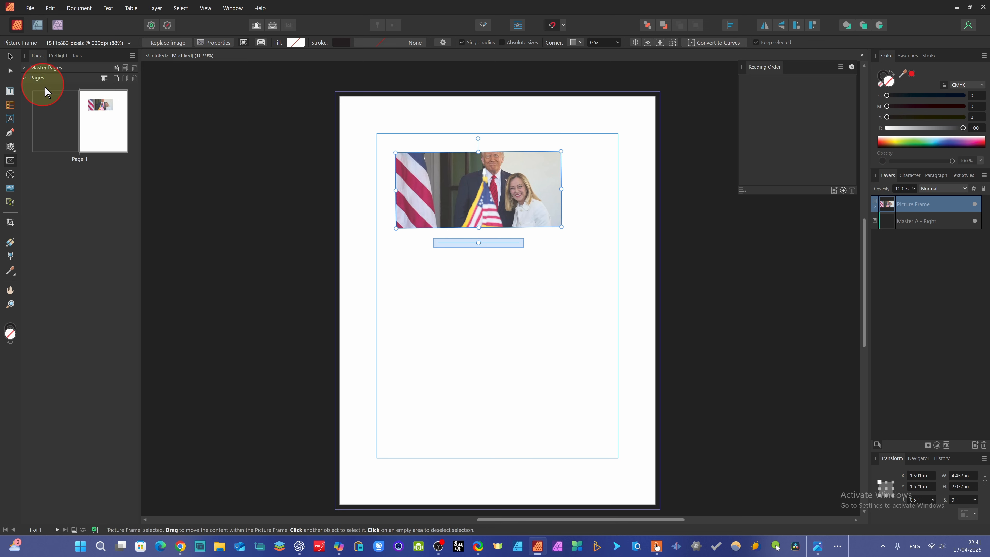
left_click(11, 60)
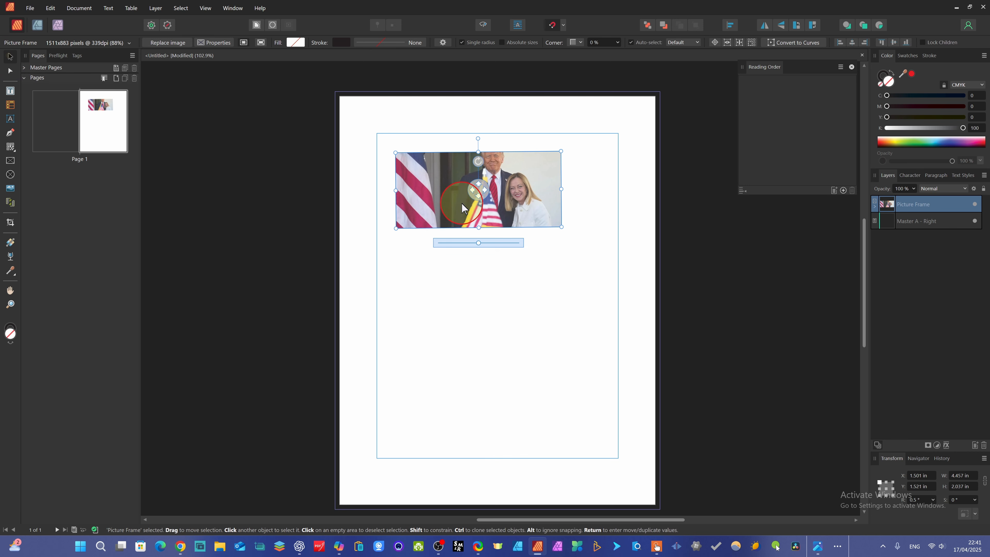
mouse_move(461, 204)
left_mouse_down()
mouse_move(479, 276)
mouse_move(456, 214)
left_mouse_up()
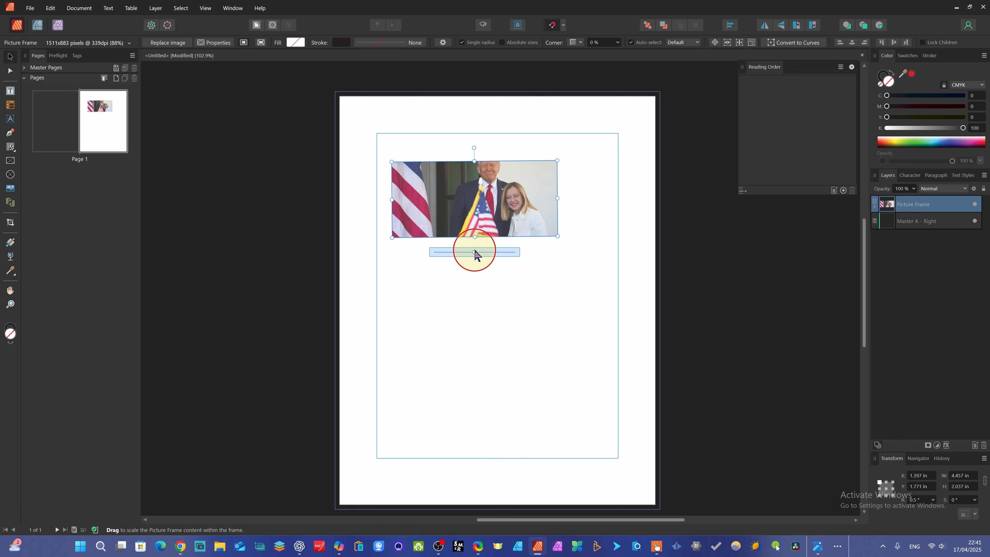
left_click_drag(475, 255, 448, 258)
left_click_drag(555, 199, 478, 197)
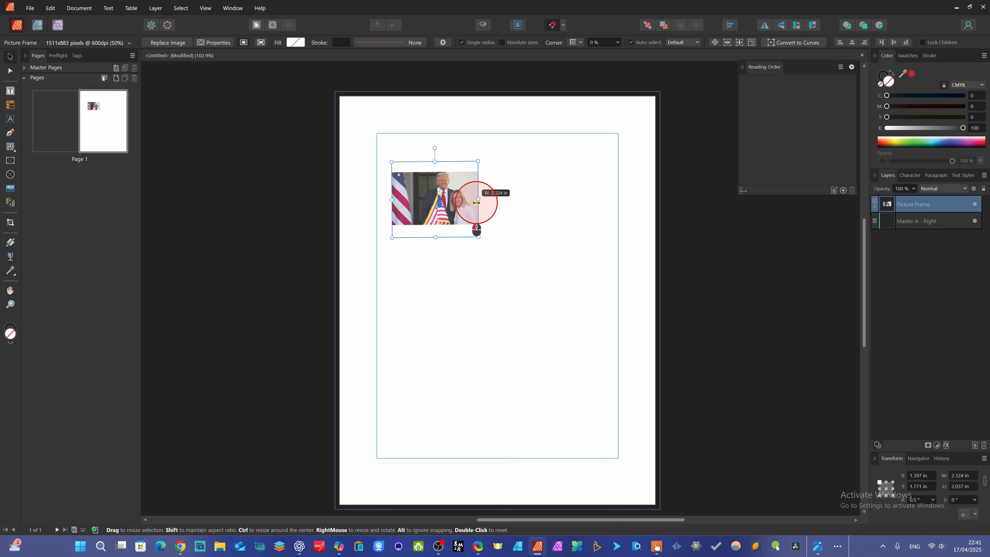
mouse_move(435, 236)
left_mouse_down()
mouse_move(434, 215)
mouse_move(433, 230)
left_mouse_up()
Move the picture frame up and left toward the top-left corner of the margin, then deselect it
key("z")
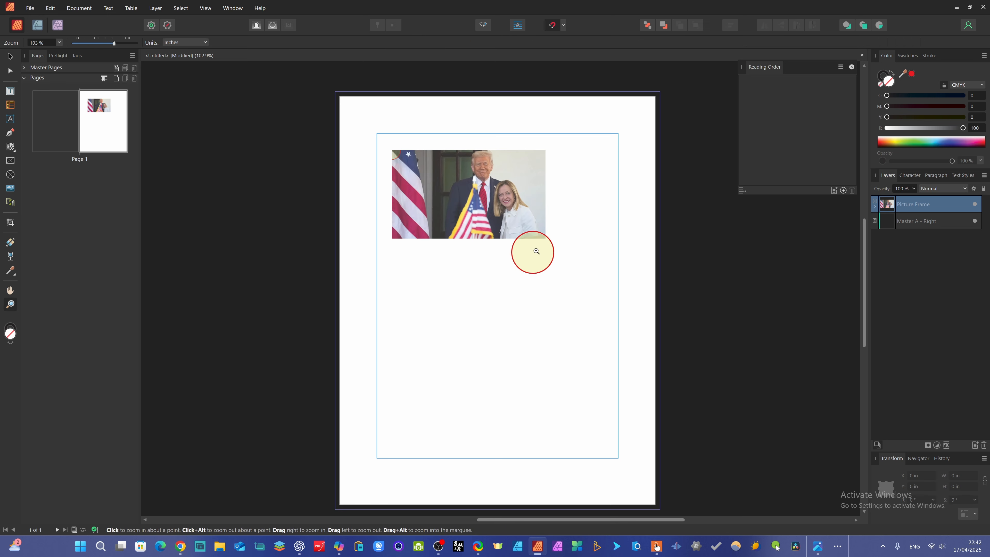
left_click(9, 55)
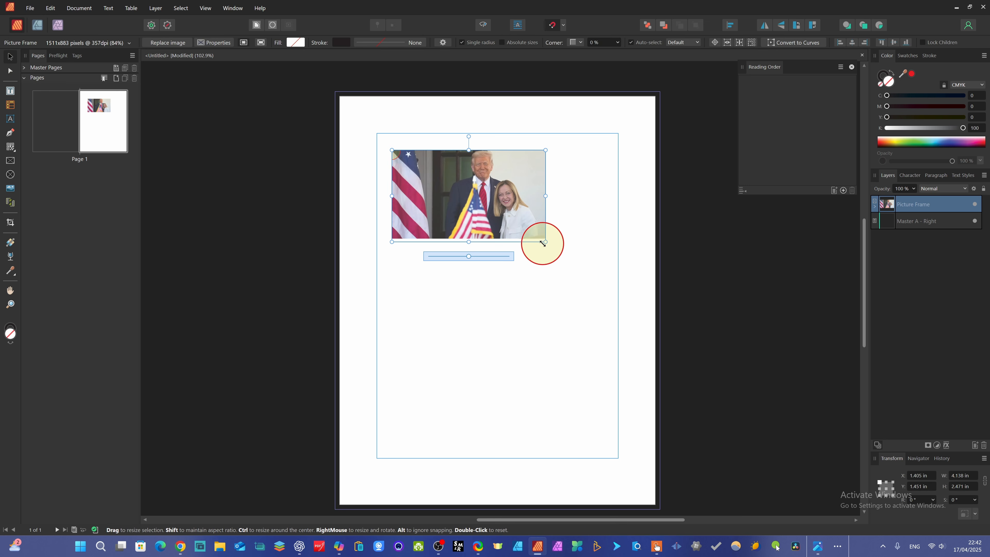
left_click_drag(470, 243, 481, 199)
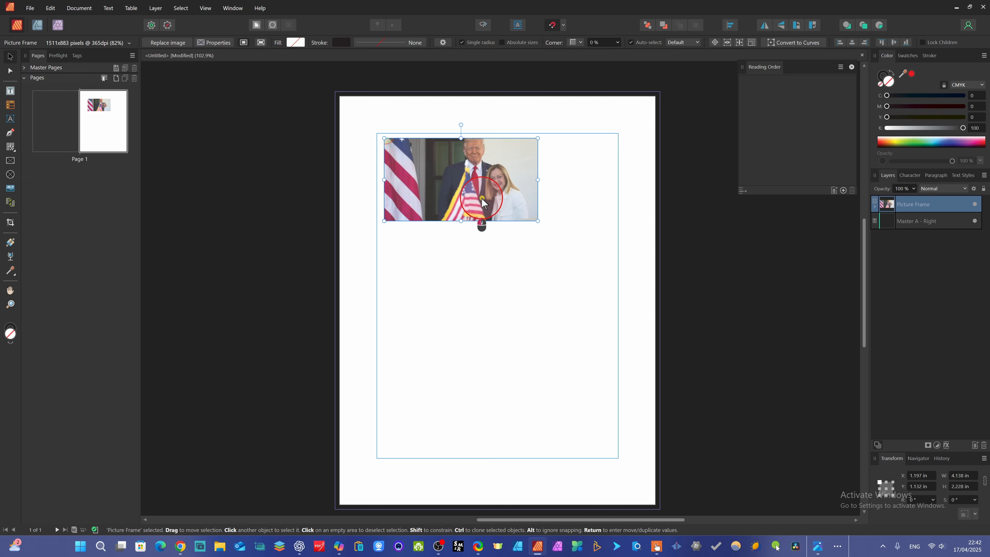
left_click(458, 319)
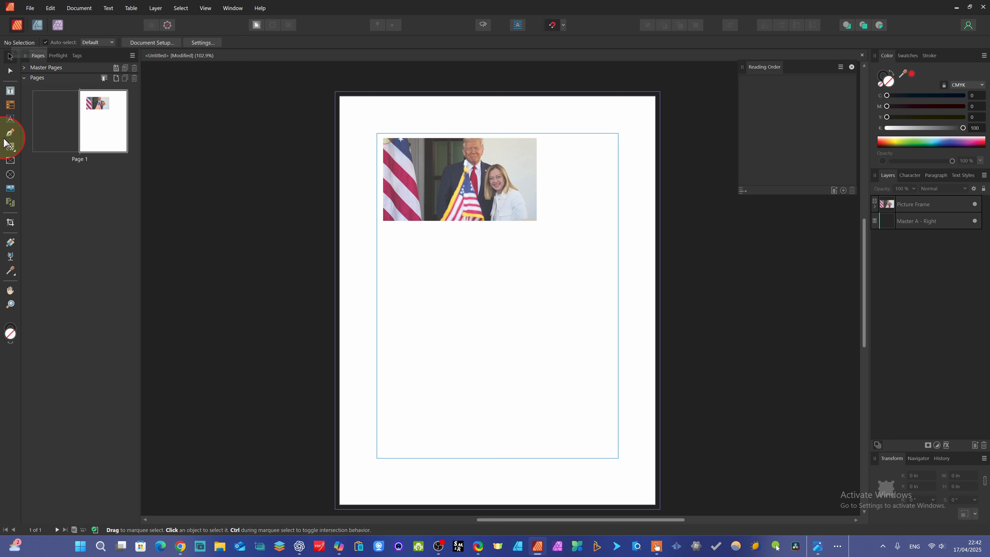
Create an artistic text box spanning the width below the photo
left_click(10, 119)
left_click_drag(383, 234, 595, 243)
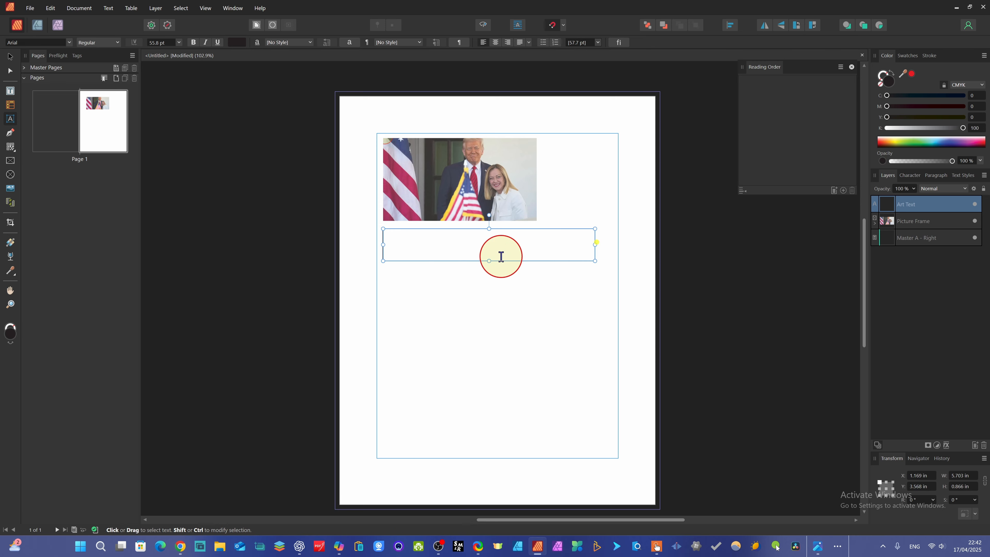
left_click_drag(489, 261, 489, 251)
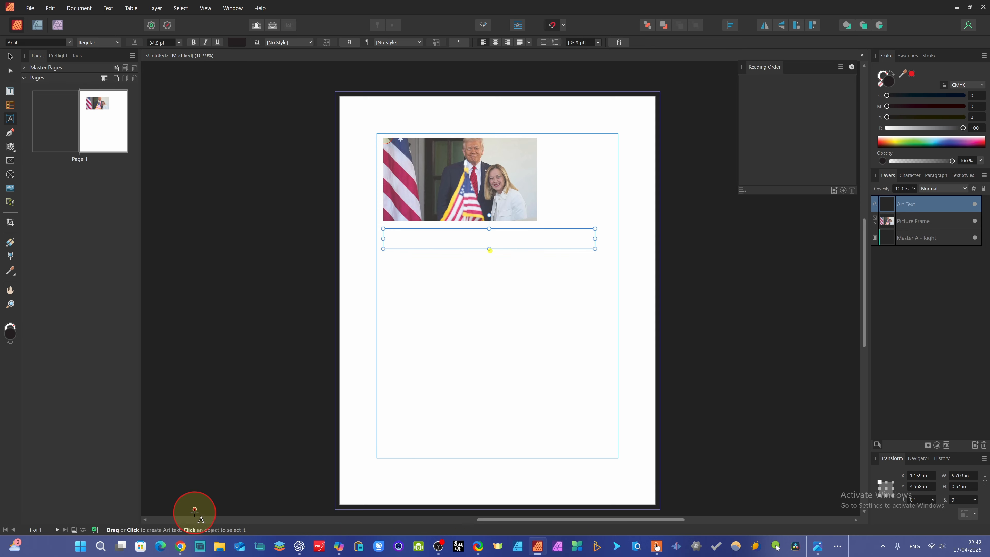
Switch to the browser and select the BBC headline about Meloni and Trump
mouse_move(186, 545)
left_click(206, 508)
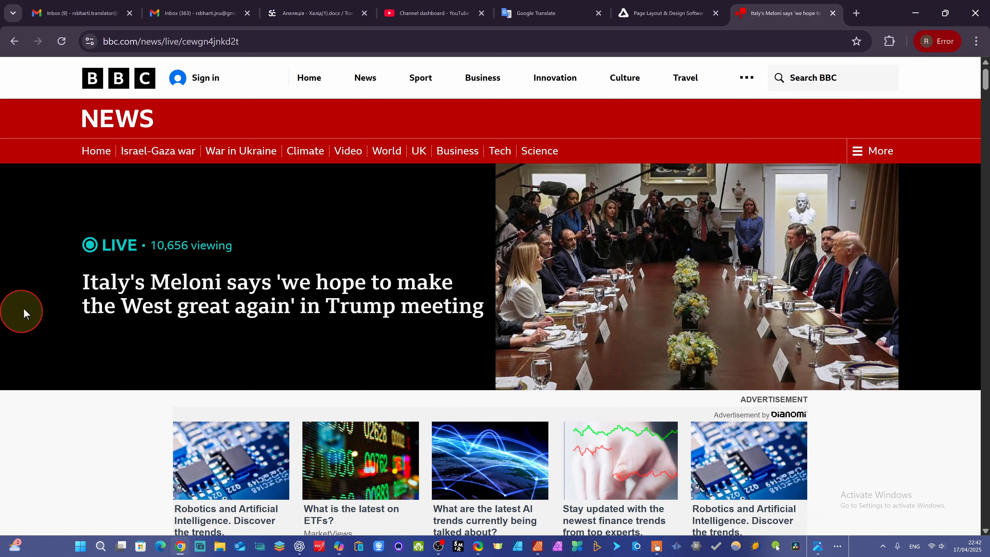
left_click_drag(90, 279, 486, 312)
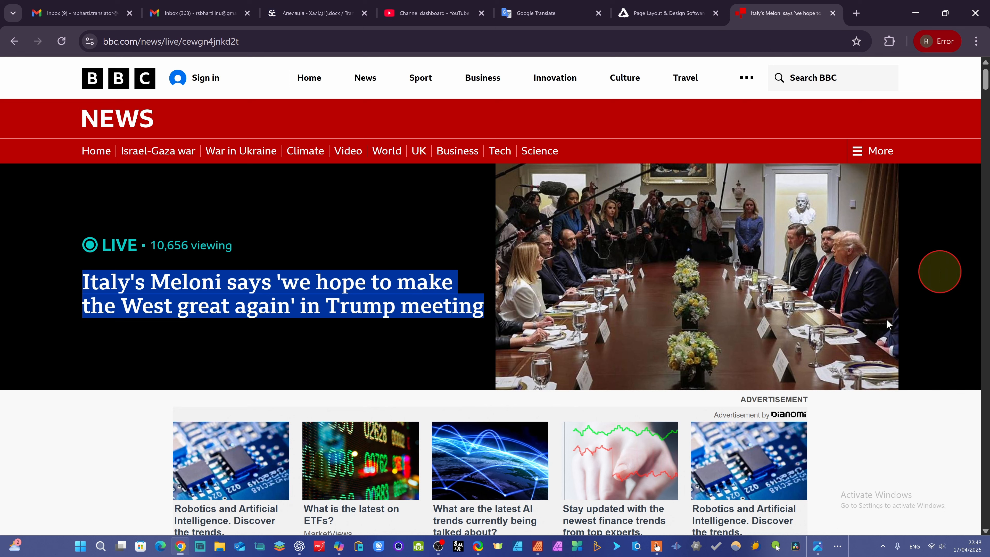
Return to the document and paste the headline into the text box
left_click(537, 550)
left_click(405, 232)
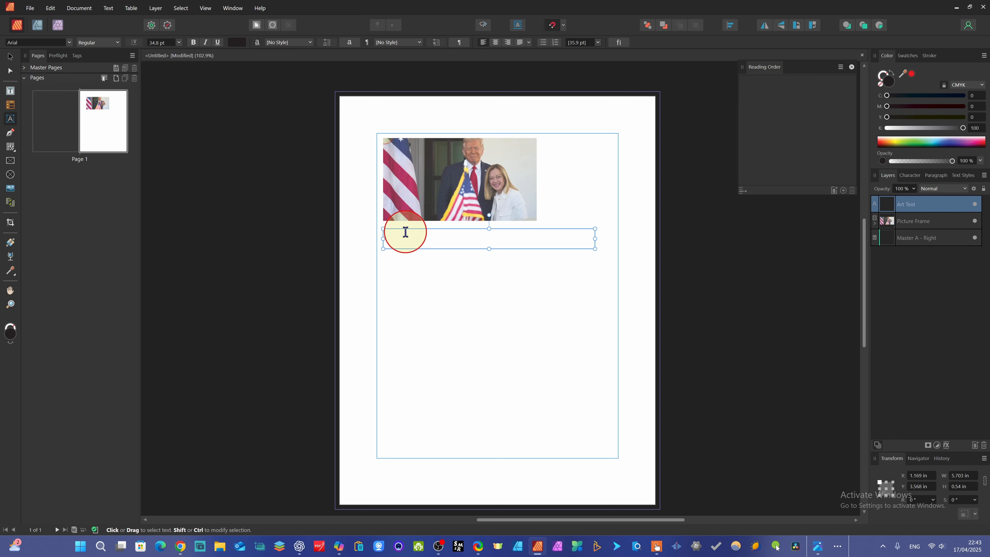
key("ctrl+v")
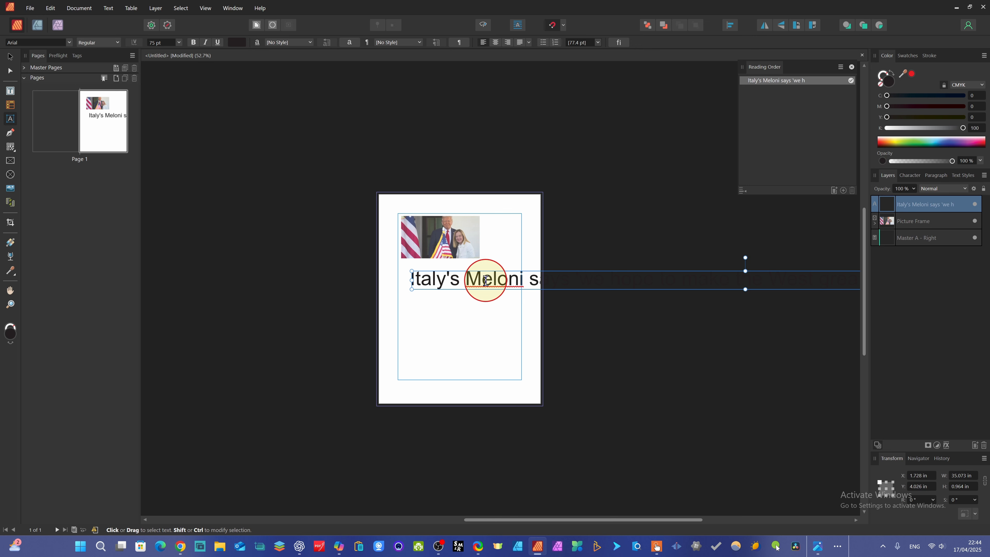
Shrink the pasted headline so it fits within the page width
scroll(455, 279, "down", 3)
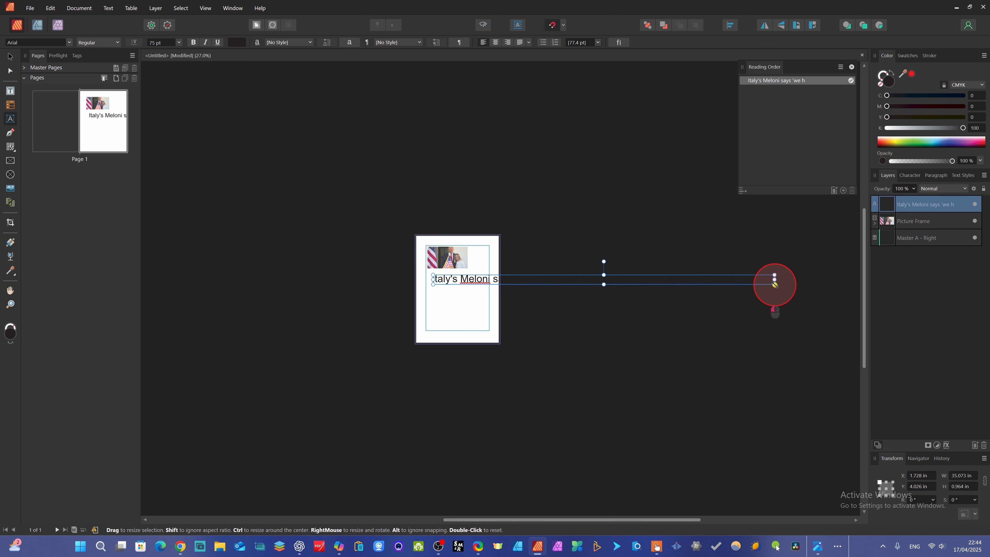
left_click_drag(774, 285, 490, 284)
scroll(487, 283, "up", 4)
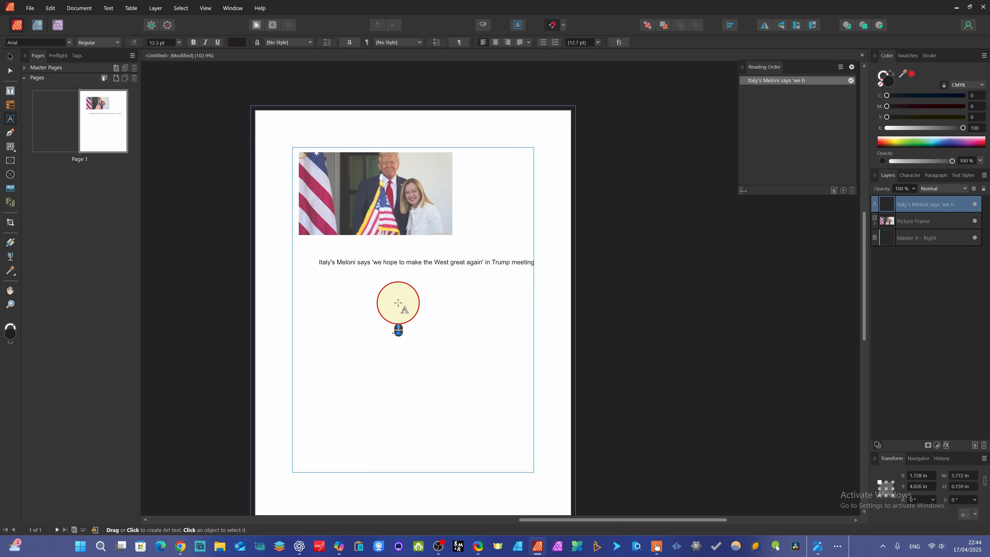
scroll(398, 303, "left", 2)
scroll(410, 314, "right", 4)
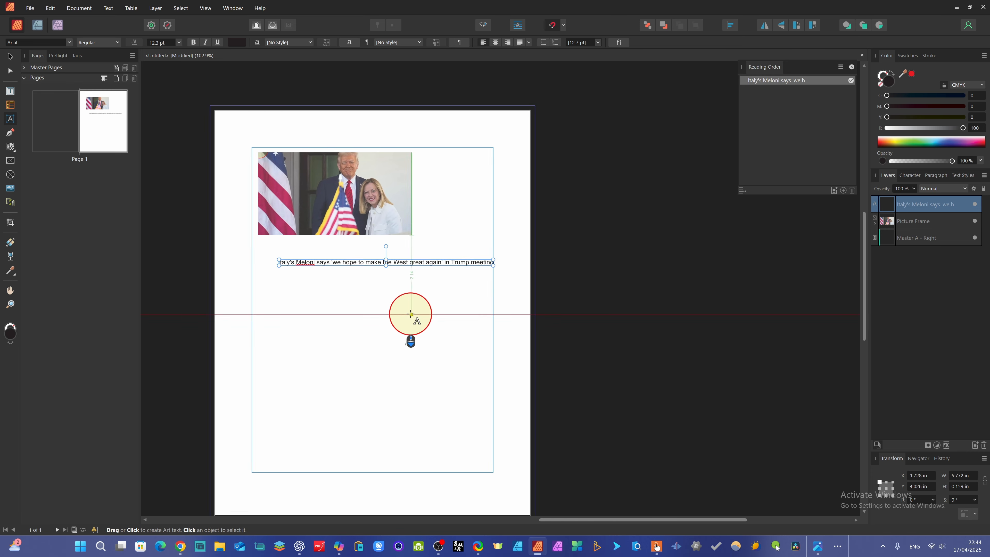
scroll(410, 314, "left", 7)
scroll(410, 314, "right", 4)
scroll(411, 314, "left", 5)
scroll(410, 314, "right", 3)
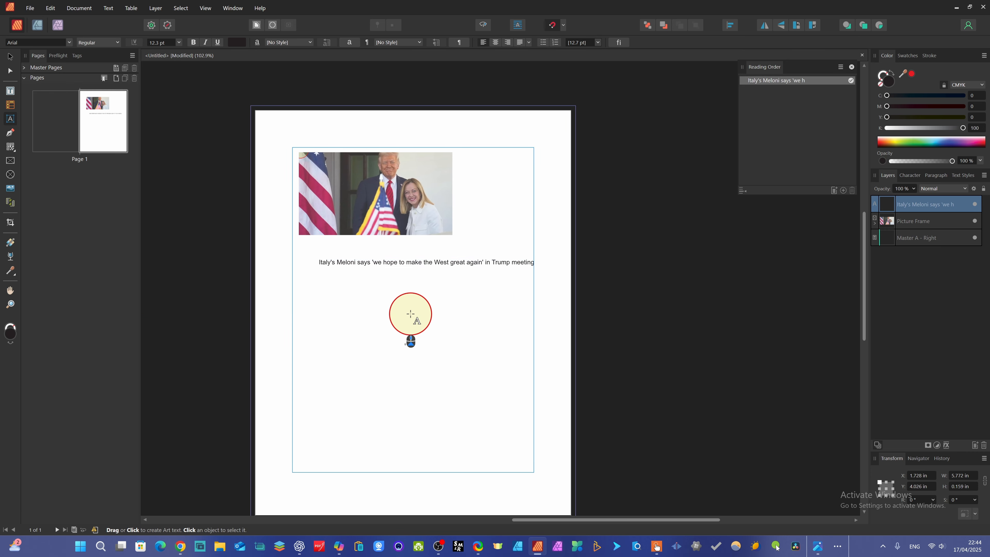
scroll(409, 312, "left", 1)
scroll(438, 303, "down", 3)
scroll(438, 304, "down", 1)
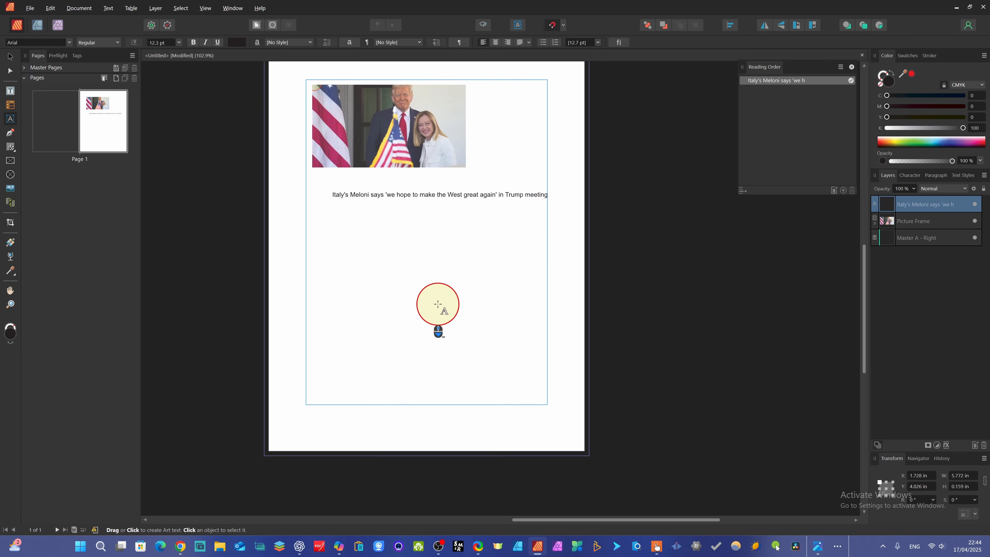
scroll(439, 304, "up", 3)
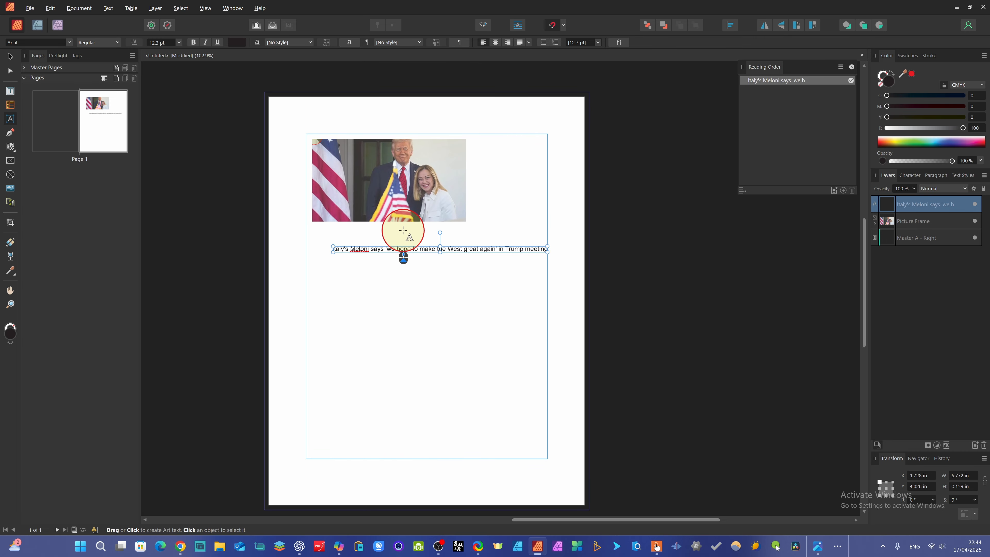
Narrow the headline slightly from its right end to about 5.1 in wide
left_click(386, 250)
left_click(771, 283)
left_click(511, 249)
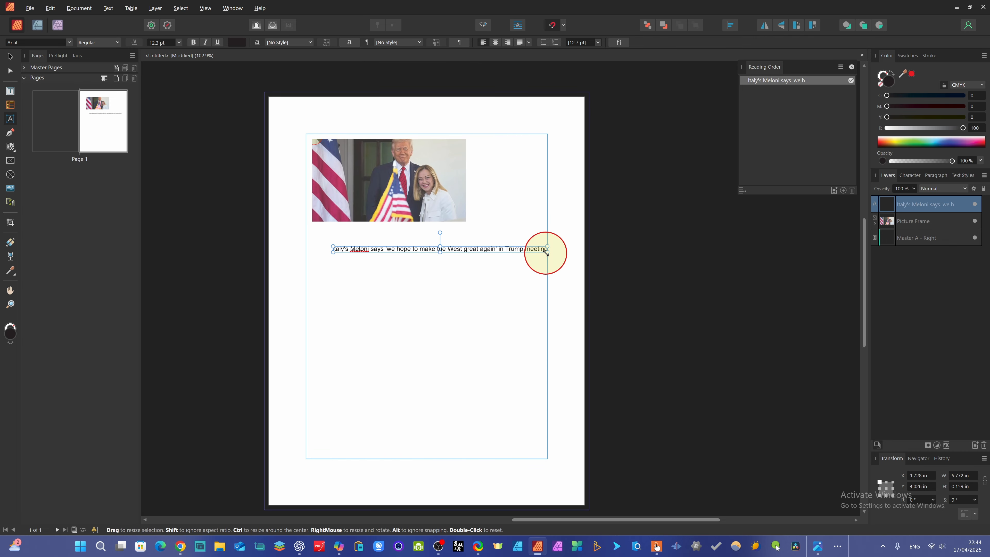
left_click_drag(547, 249, 521, 248)
left_click(460, 301)
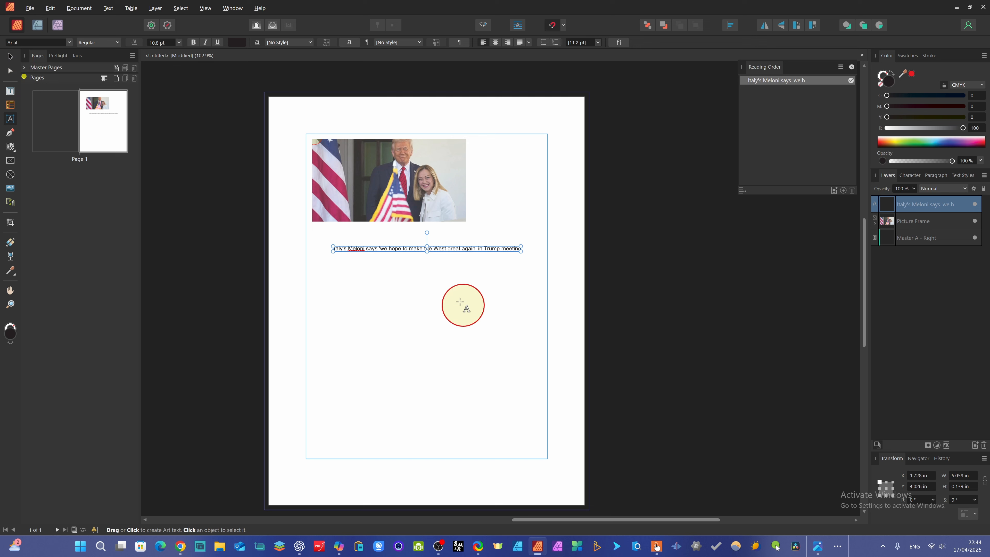
Move the headline up so it sits just below the photo, aligned with its left edge
left_click(9, 73)
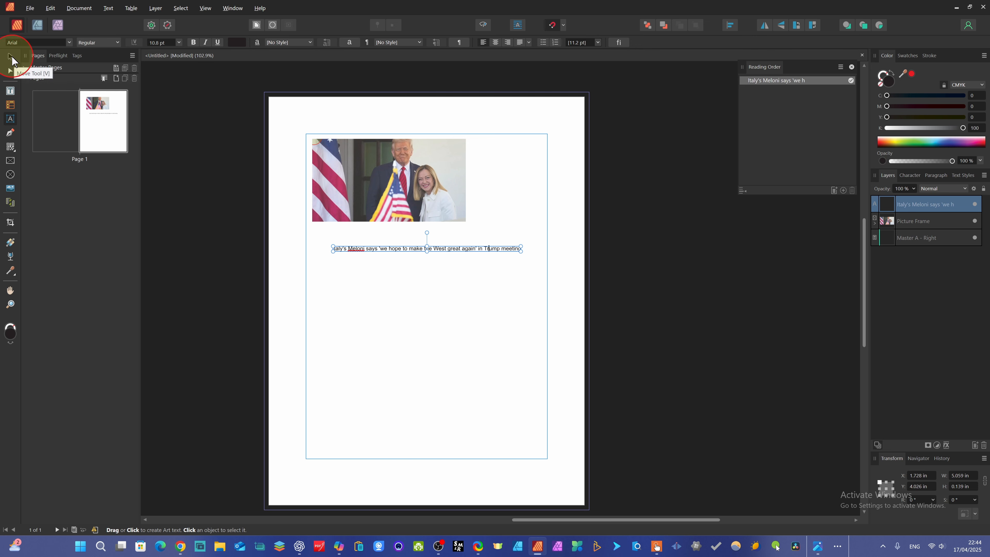
left_click(10, 57)
left_click_drag(446, 250, 423, 241)
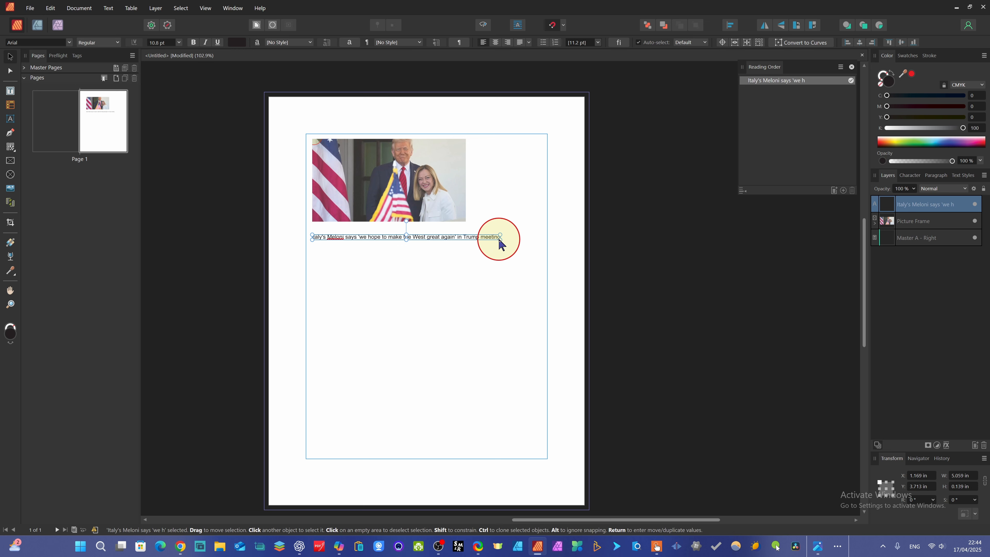
Enlarge the headline to span the margin width, about 6.2 in wide
left_click_drag(499, 238, 541, 272)
left_click_drag(426, 241, 426, 256)
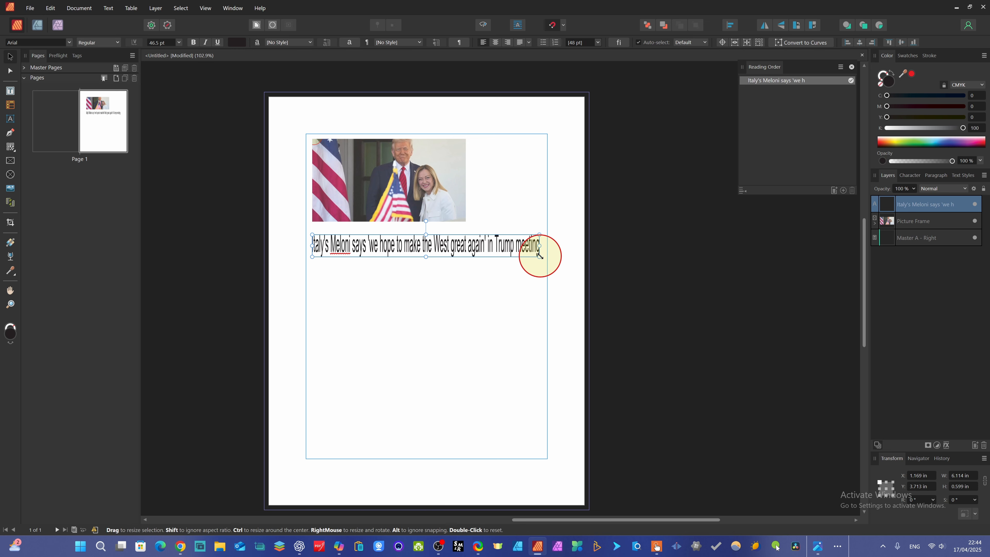
left_click_drag(540, 255, 544, 260)
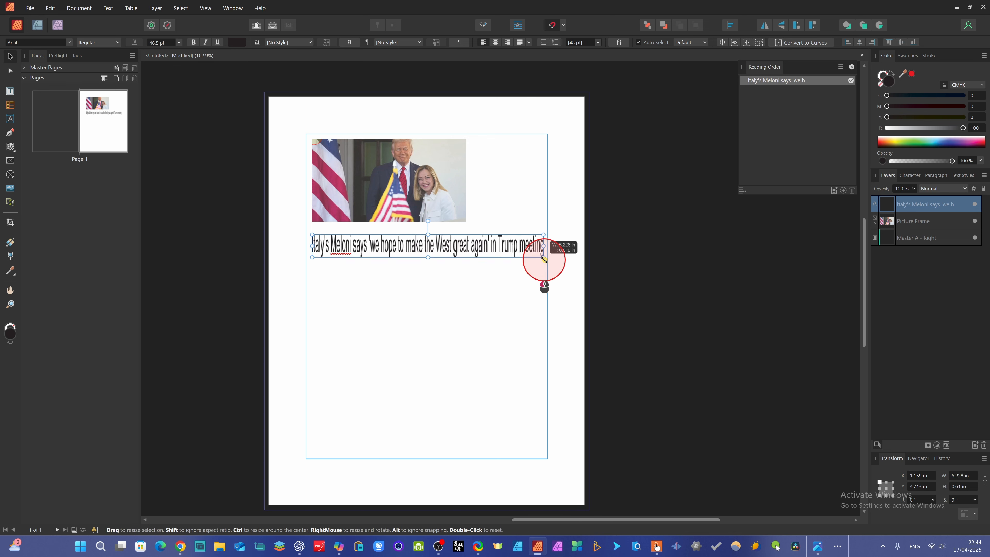
Set the headline's font weight to Black and narrow its frame back to about 6.1 in wide
double_click(389, 253)
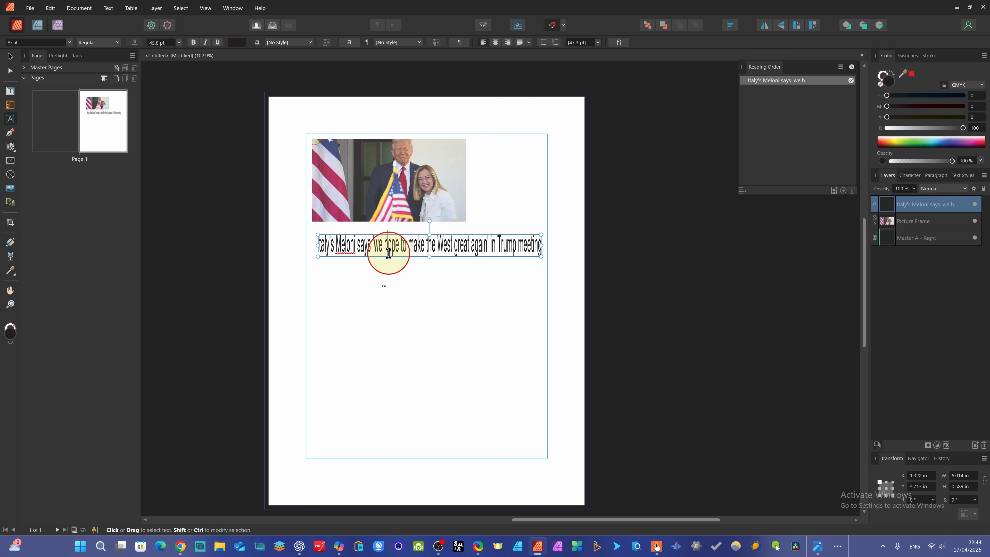
key("ctrl+a")
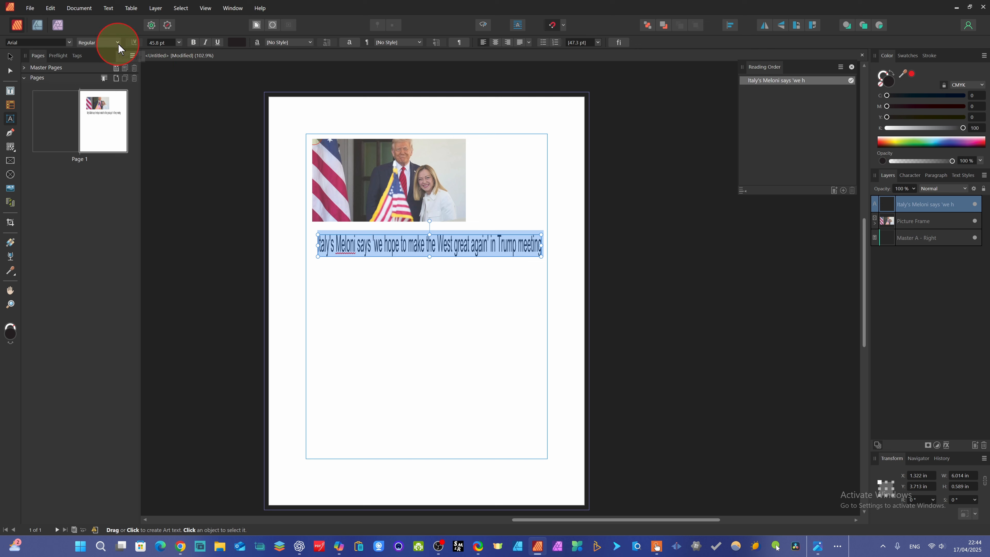
left_click(118, 43)
left_click(87, 136)
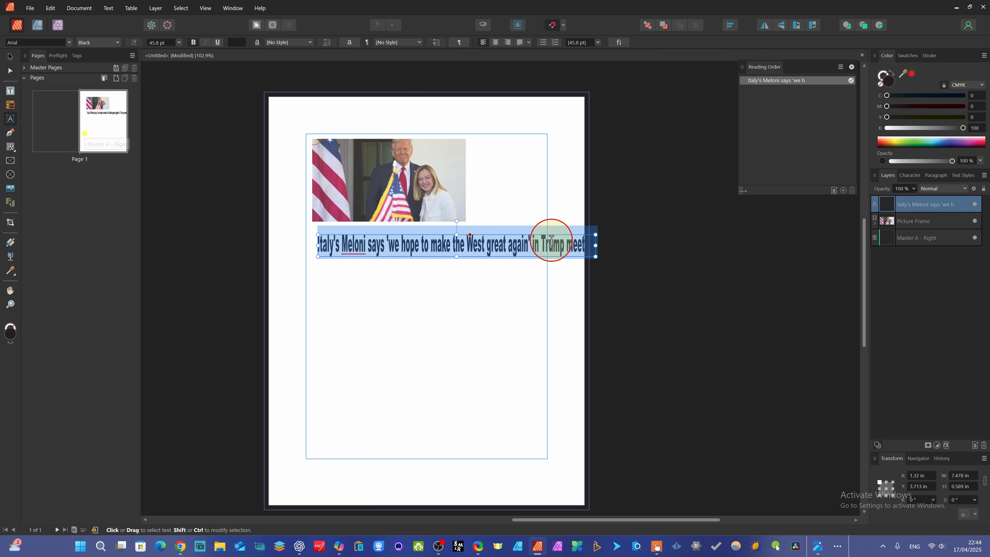
left_click_drag(596, 256, 543, 253)
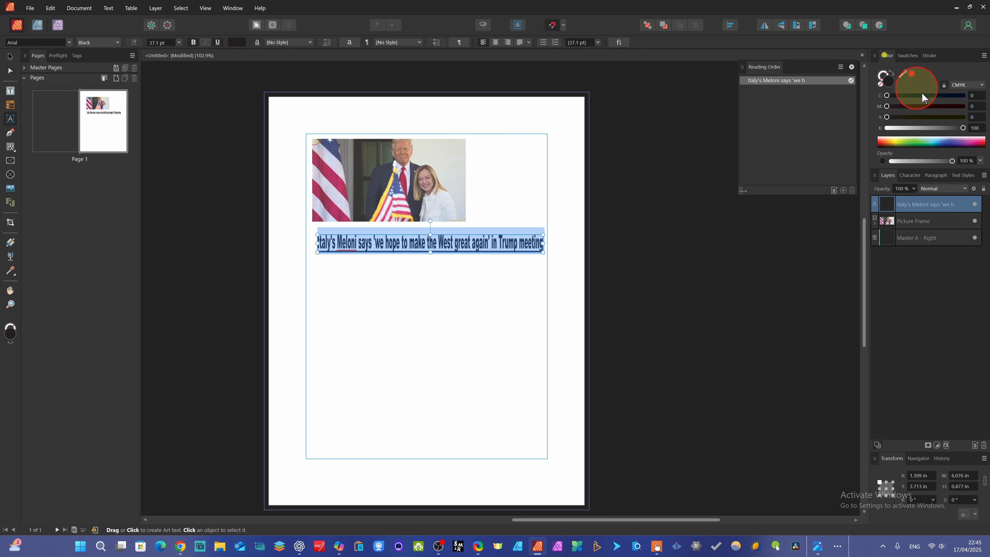
Color the headline text magenta and nudge it slightly up and left under the photo
left_click(968, 142)
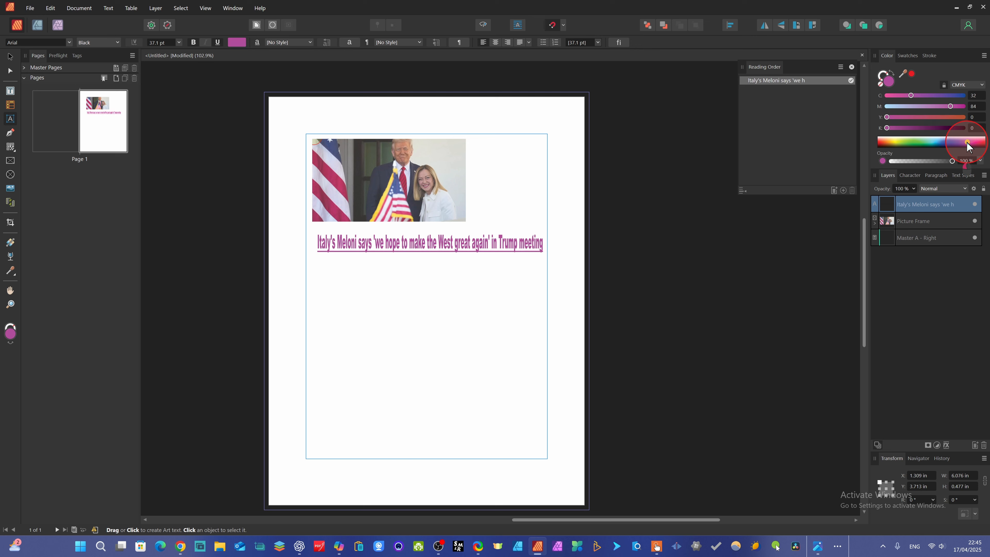
left_click_drag(967, 142, 977, 143)
left_click(10, 57)
left_click_drag(430, 246, 424, 243)
left_click(423, 268)
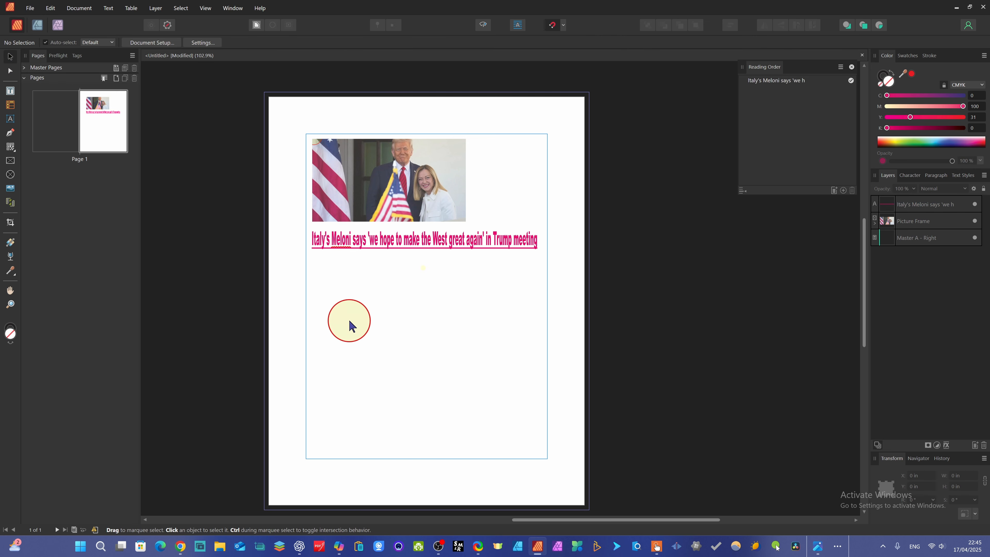
Draw a text frame about 5.7 in wide and 3 in tall below the headline
left_click(10, 91)
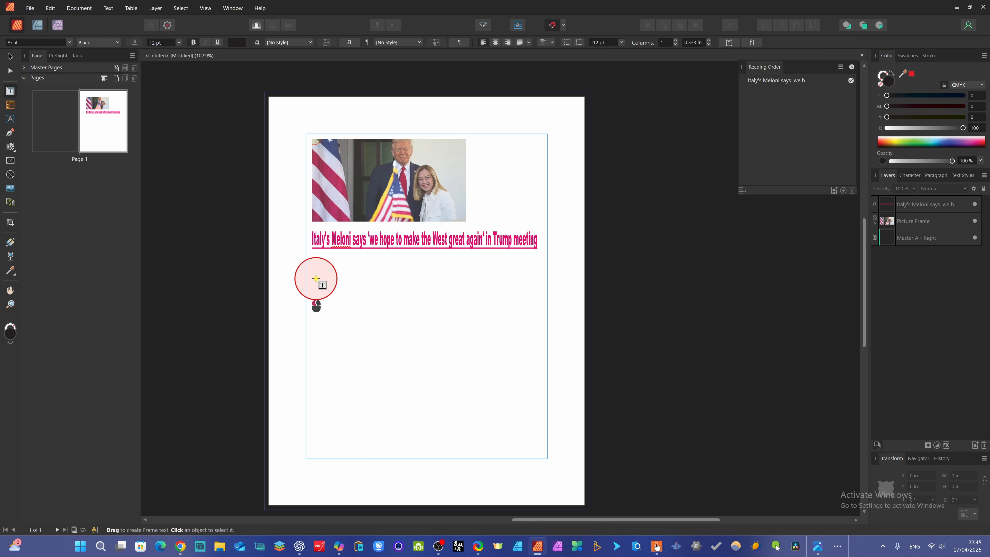
left_click_drag(316, 278, 529, 390)
Switch to the browser and select the bullet points of the BBC article's Summary
left_click(180, 546)
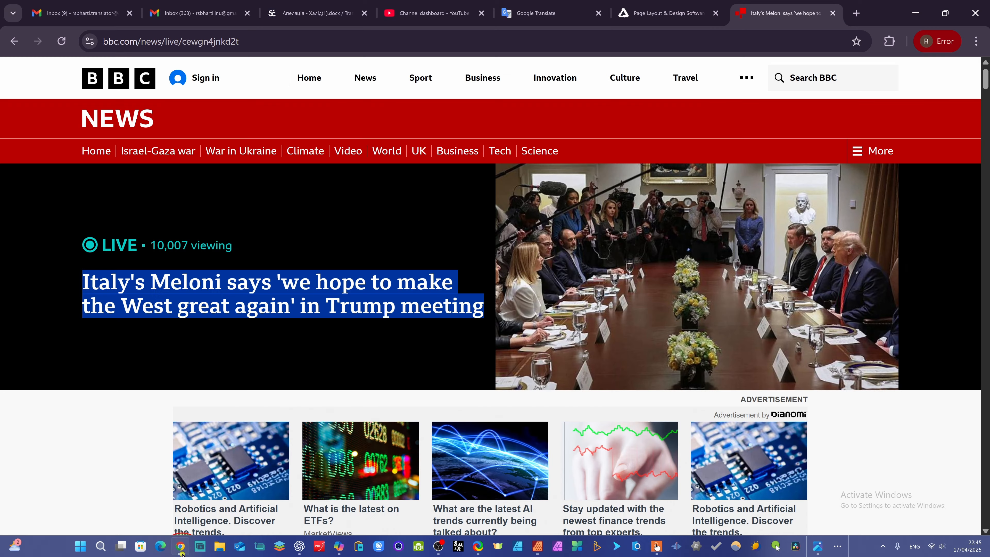
scroll(358, 312, "down", 8)
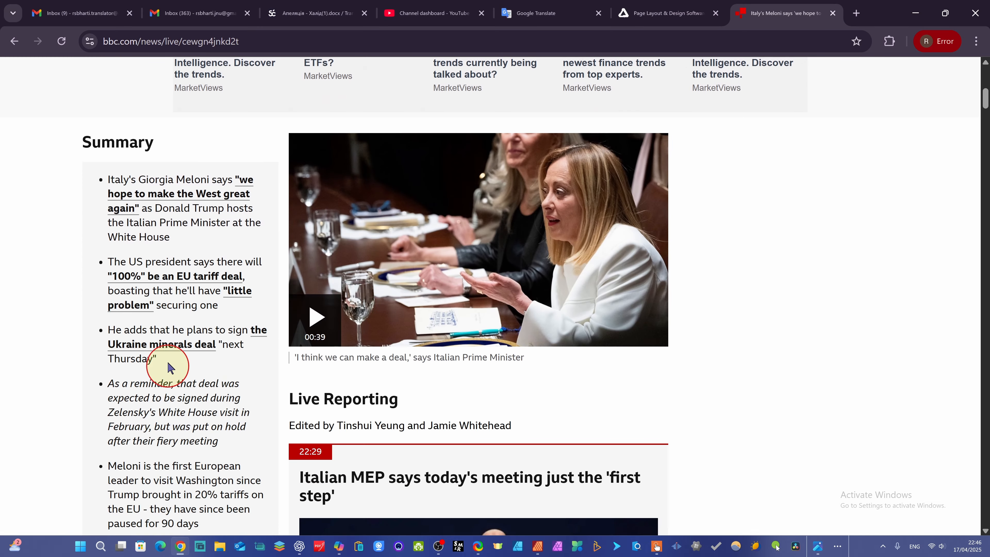
scroll(234, 452, "down", 4)
left_click_drag(207, 370, 156, 336)
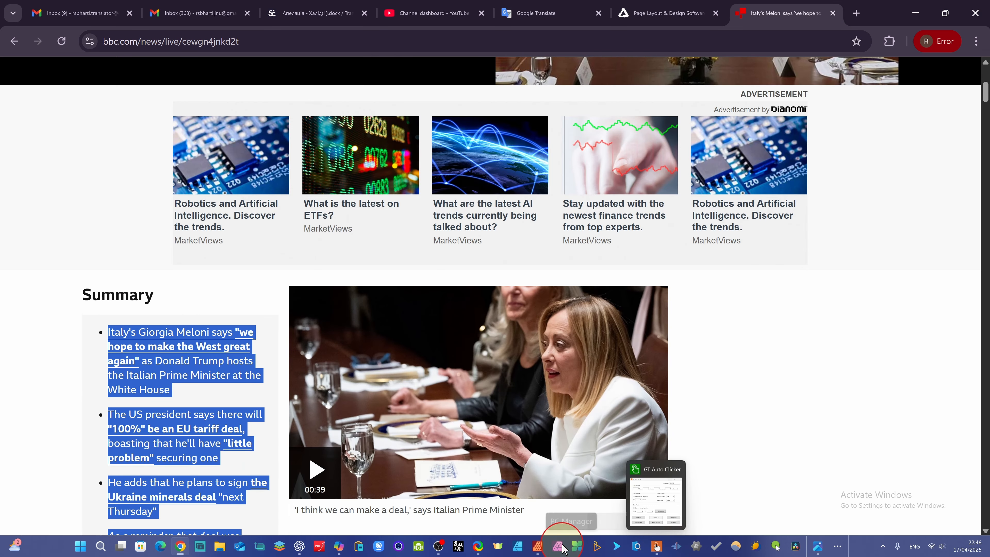
Return to the layout and paste the summary text into the new text frame
left_click(539, 546)
left_click(365, 321)
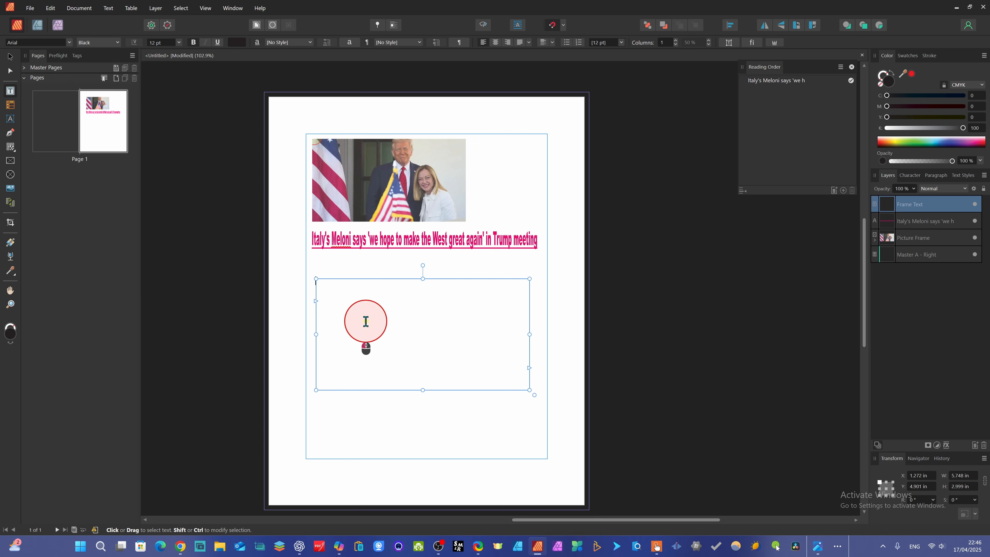
key("ctrl+v")
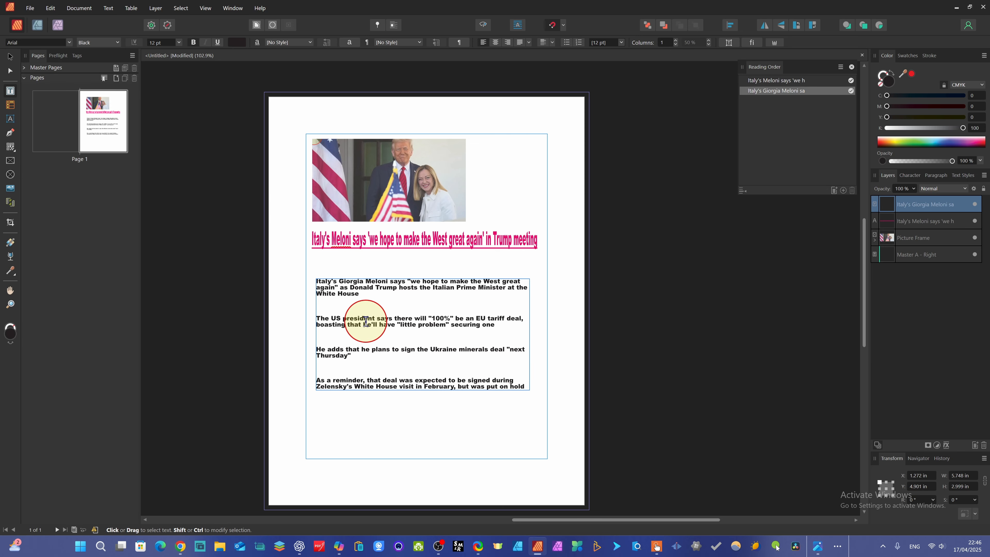
Resize the summary frame to span the margins just below the headline, about 6.1 by 3.1 in
left_click(326, 333)
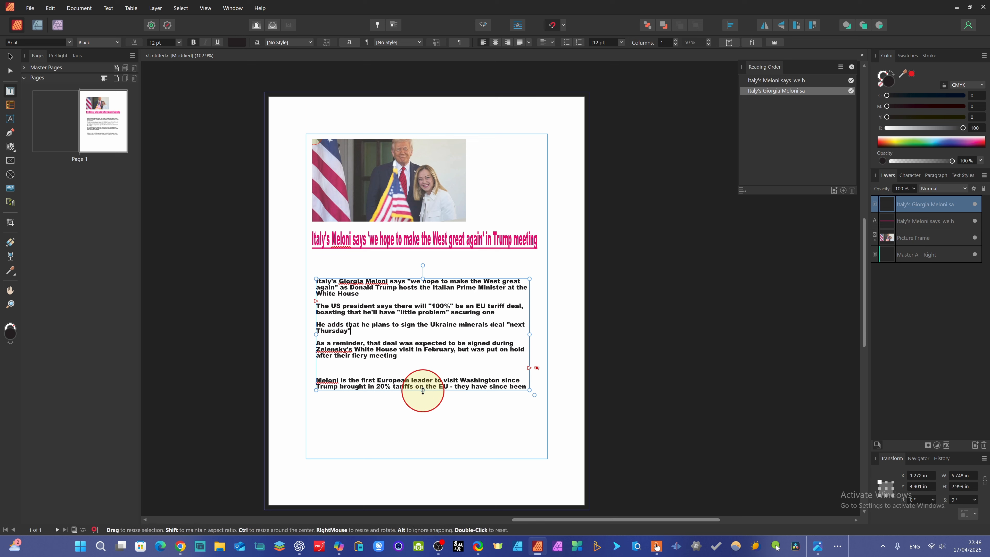
left_click_drag(423, 391, 435, 412)
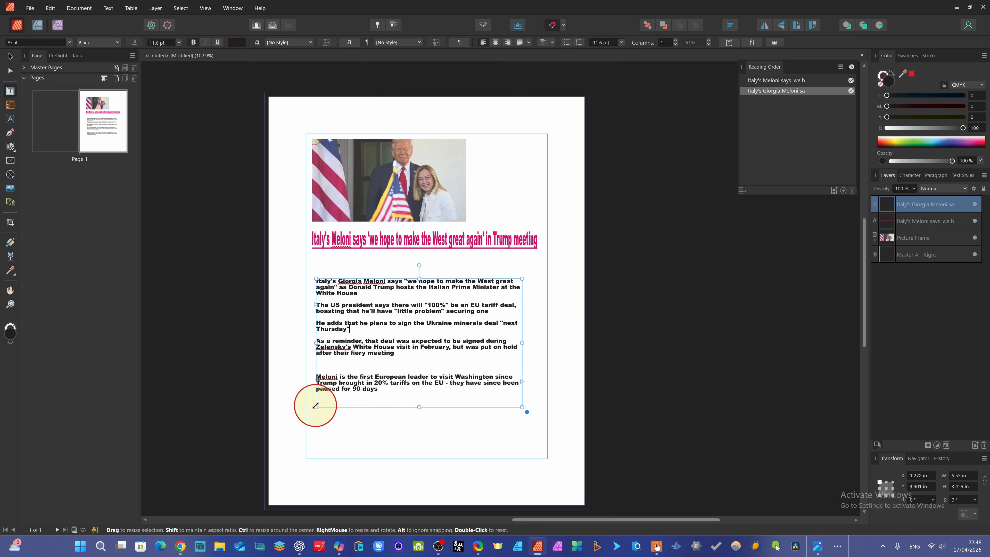
mouse_move(315, 406)
left_mouse_down()
mouse_move(369, 380)
mouse_move(274, 411)
mouse_move(313, 414)
left_mouse_up()
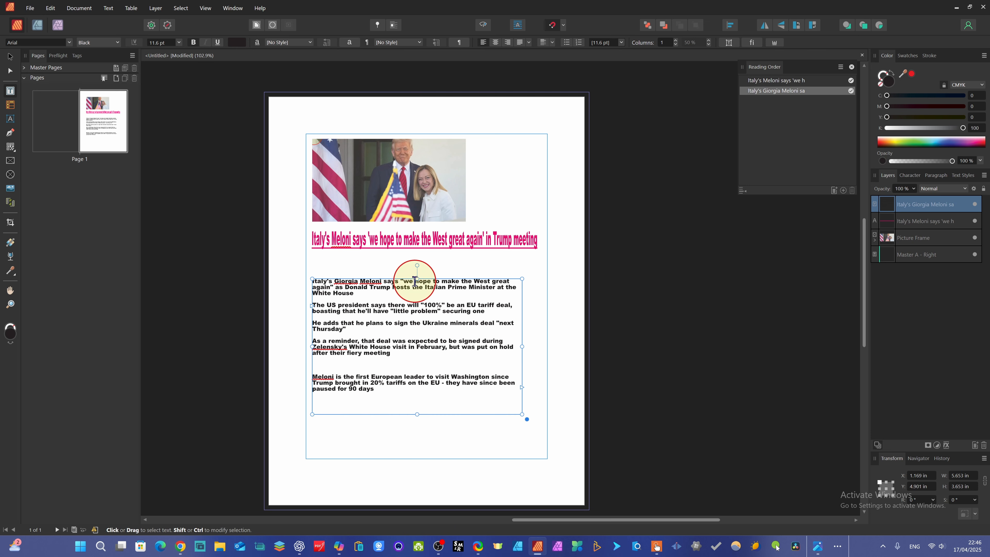
mouse_move(417, 279)
left_mouse_down()
mouse_move(420, 261)
mouse_move(419, 302)
mouse_move(420, 258)
left_mouse_up()
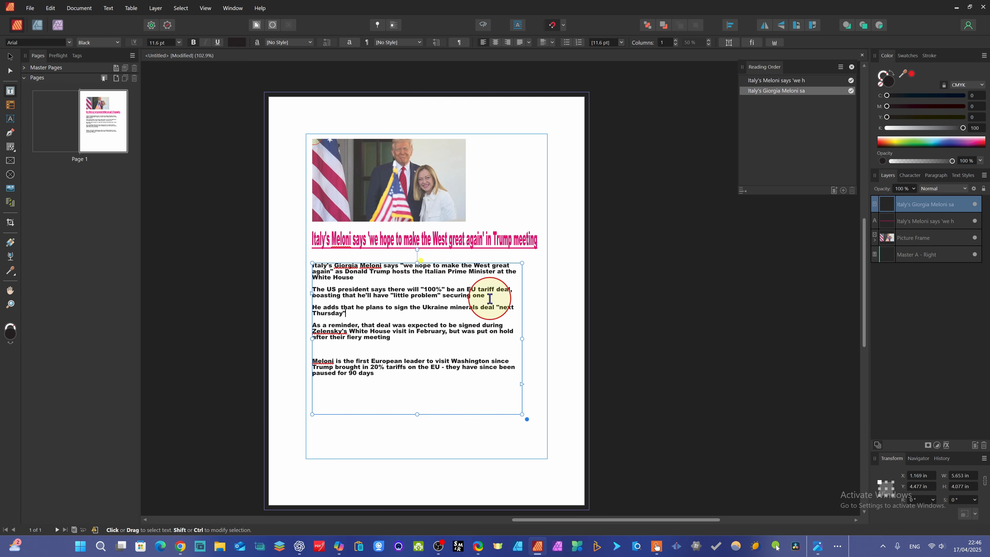
left_click_drag(523, 338, 539, 343)
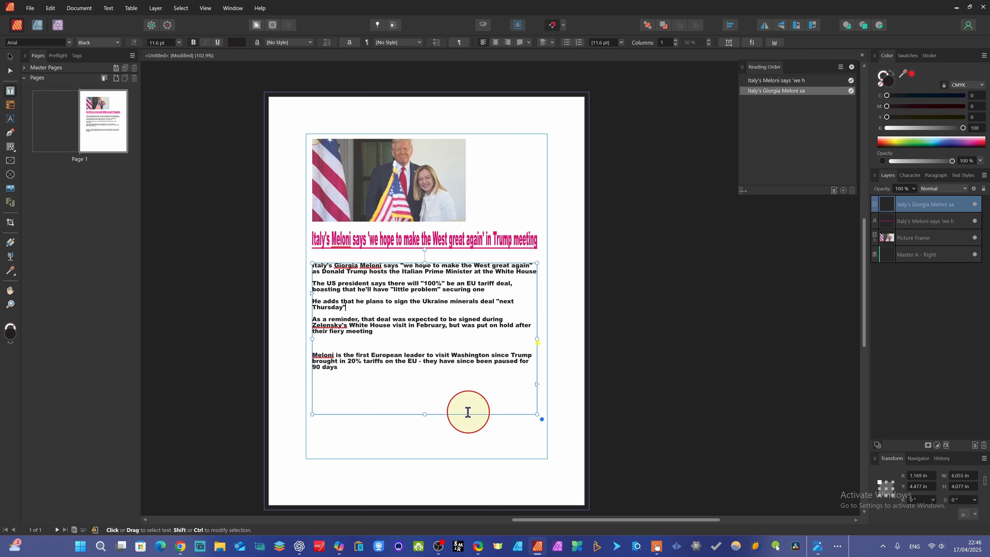
left_click(437, 380)
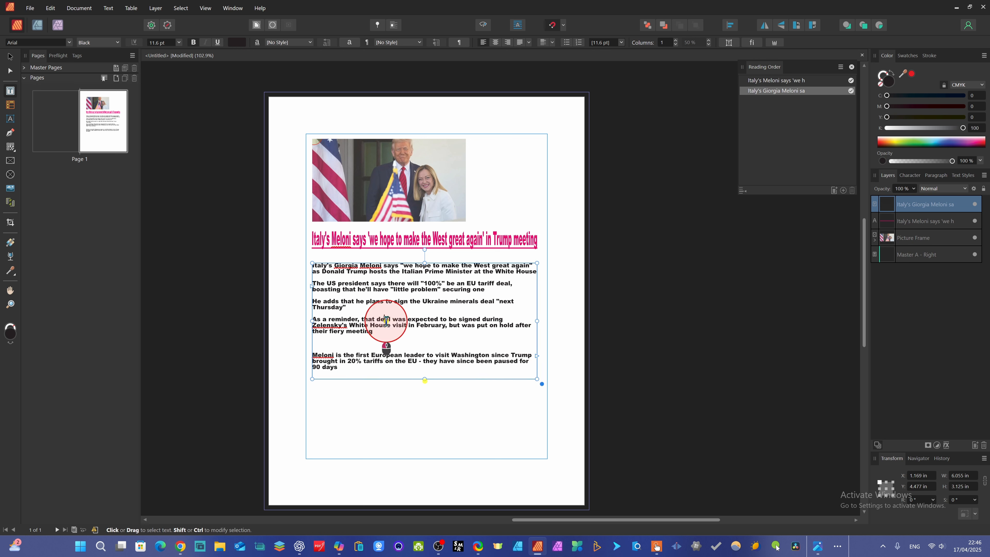
Change the font of all summary text to Basement Grotesque
key("ctrl+a")
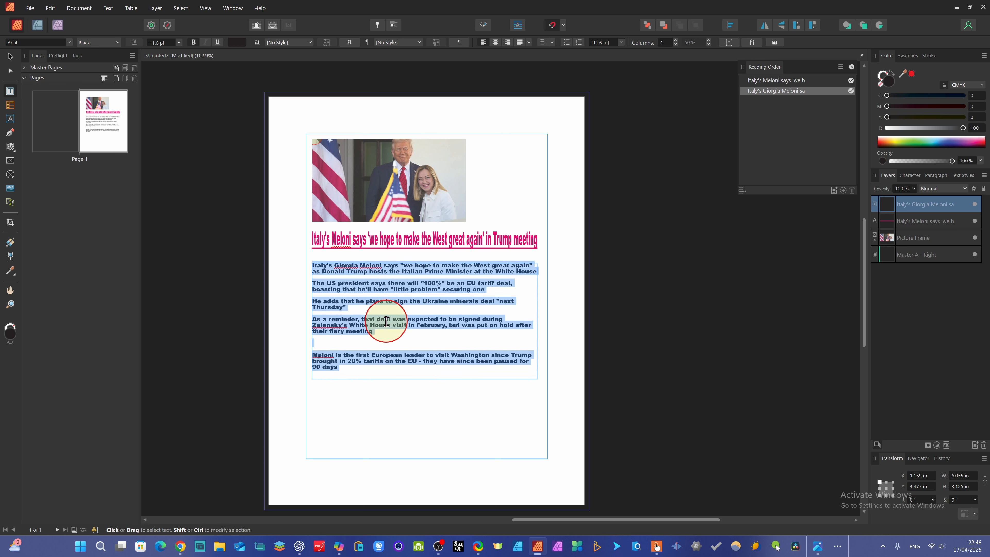
left_click(115, 42)
left_click(69, 44)
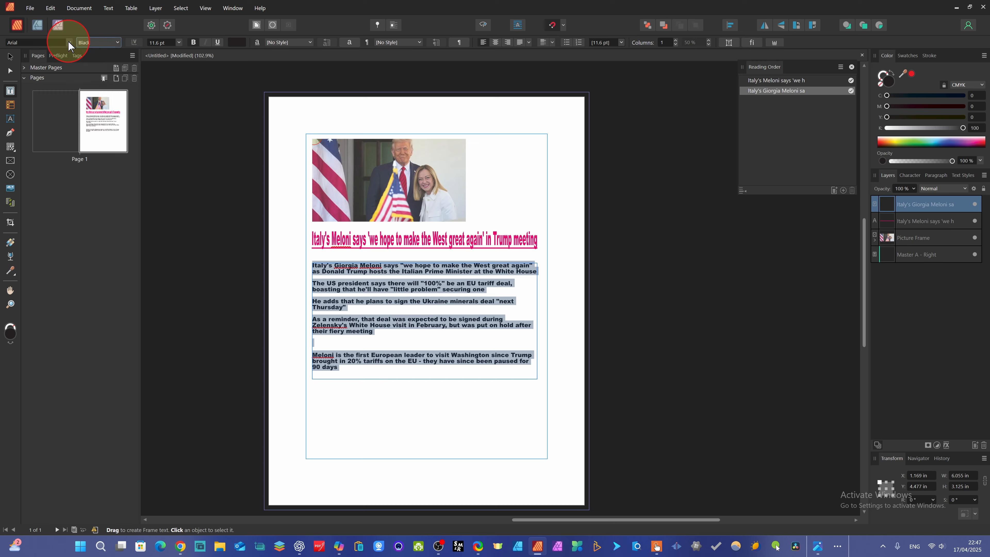
left_click(69, 43)
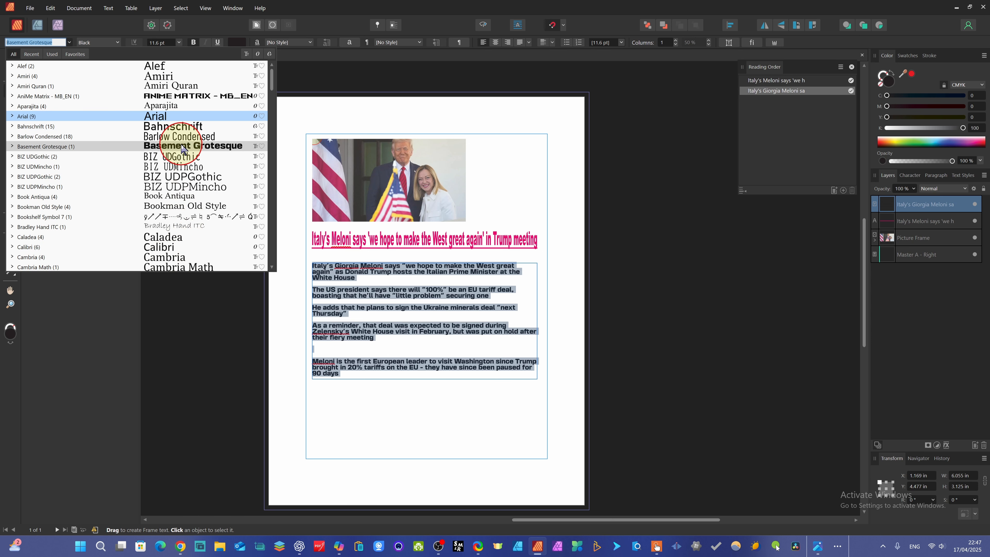
left_click(209, 153)
left_click(491, 339)
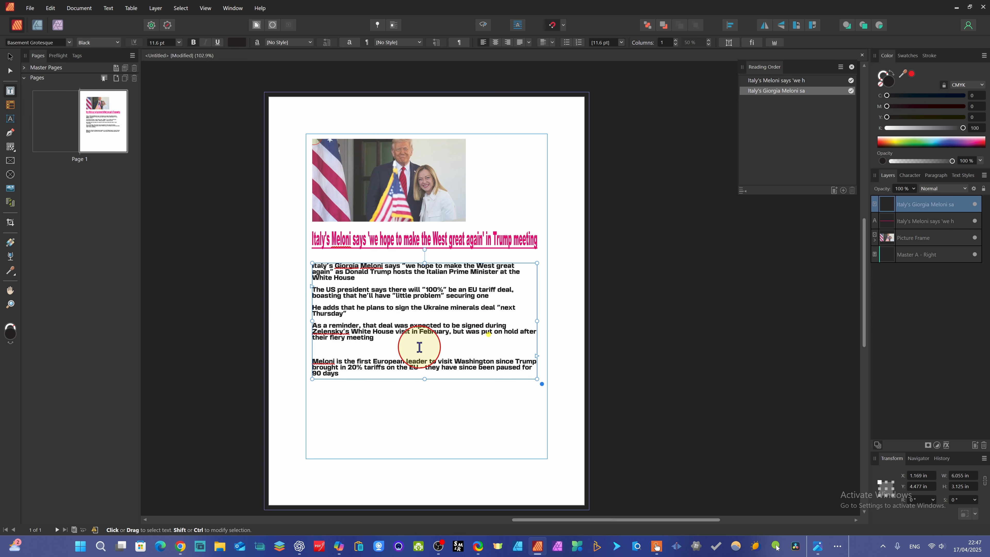
left_click(448, 367)
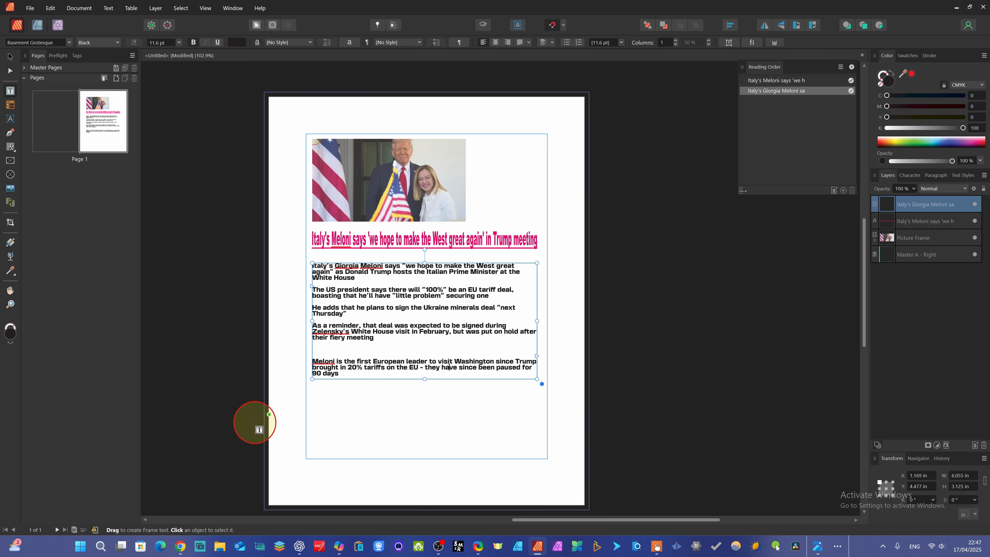
Drag the meeting screenshot from ShareX onto the page and scale it down
left_click(478, 545)
left_click_drag(734, 173, 374, 416)
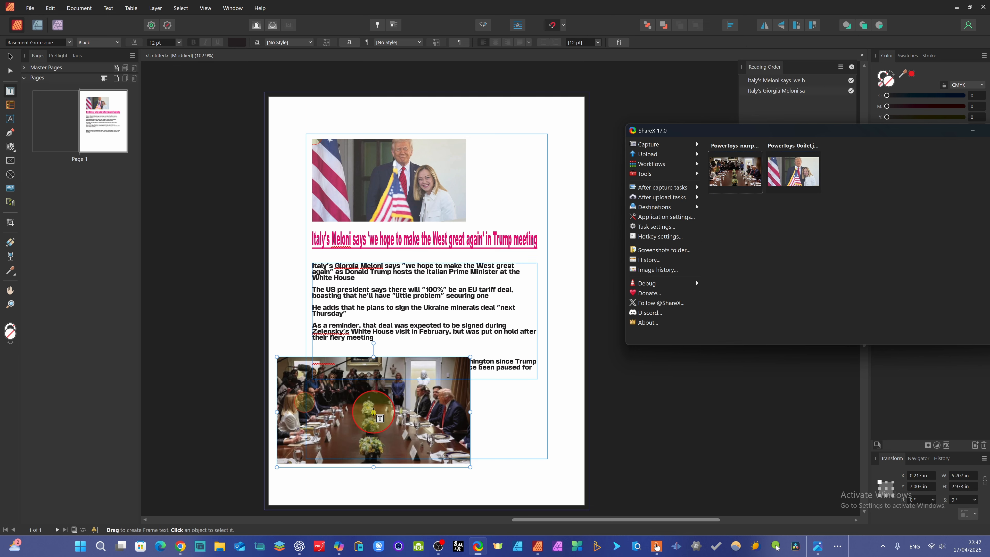
left_click_drag(467, 464, 411, 399)
left_click(410, 399)
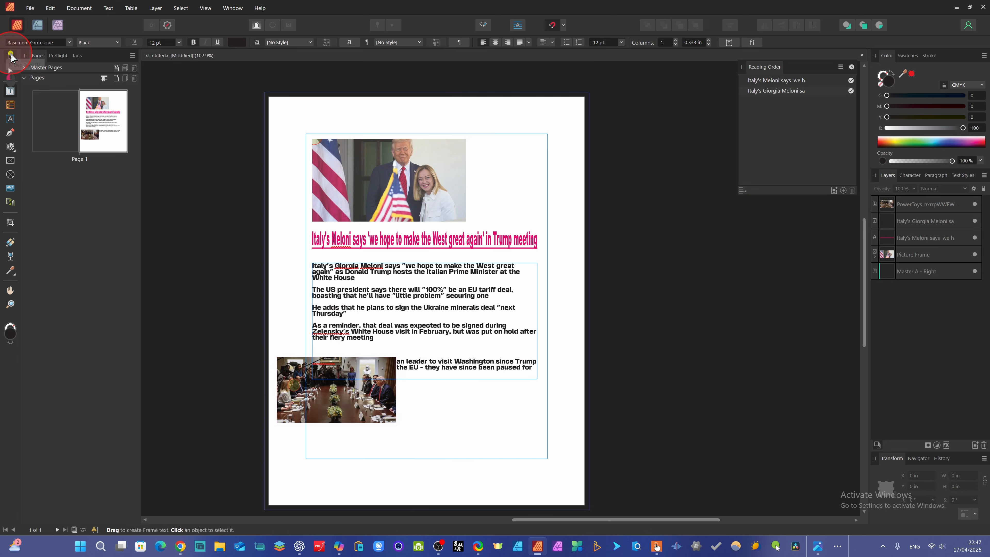
Move the meeting photo beneath the summary, aligned with the left margin, about 3.5 in wide
left_click(10, 57)
left_click_drag(346, 417, 458, 437)
scroll(456, 437, "down", 3, "ctrl")
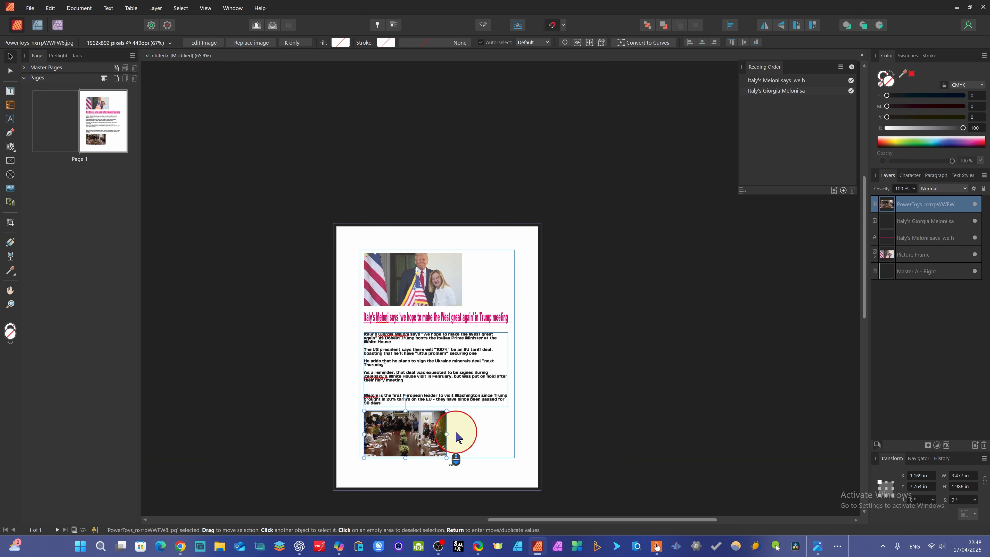
scroll(456, 433, "up", 3, "ctrl")
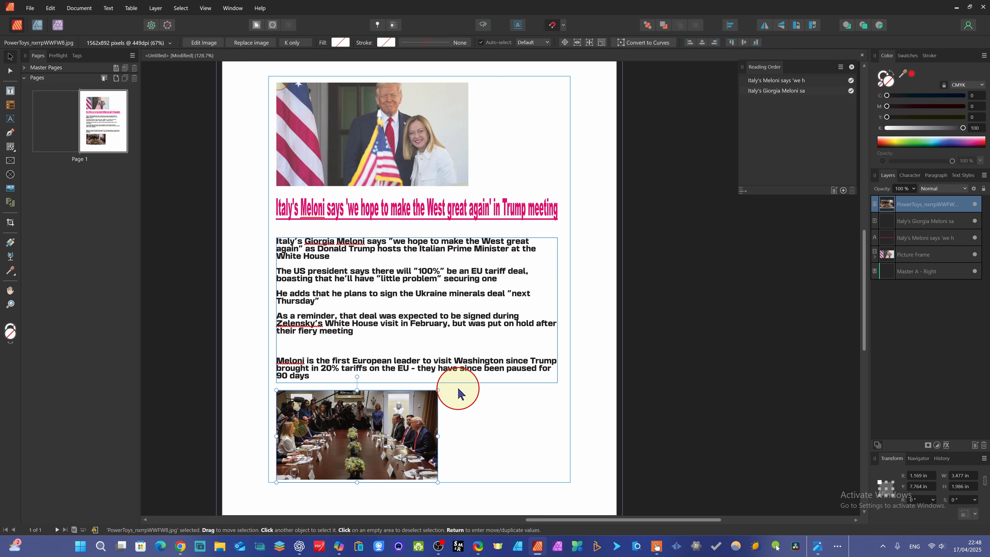
scroll(457, 392, "down", 2, "ctrl")
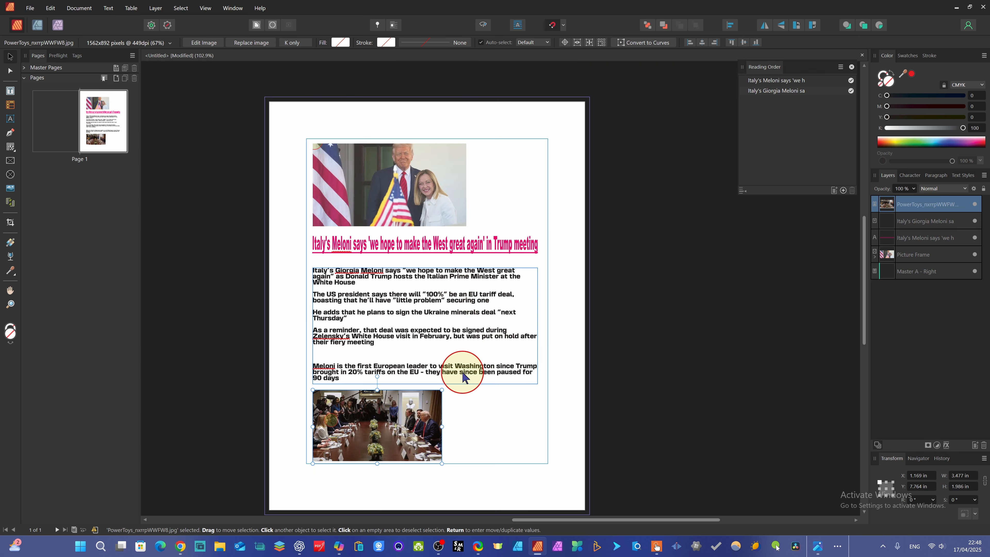
scroll(463, 377, "down", 2)
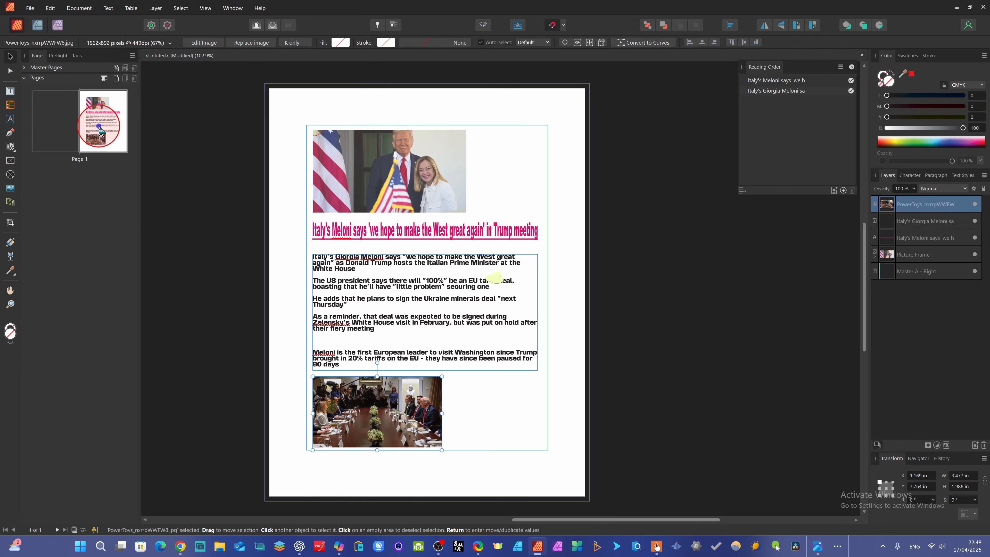
Add two pages after page 1 using Master A
right_click(102, 130)
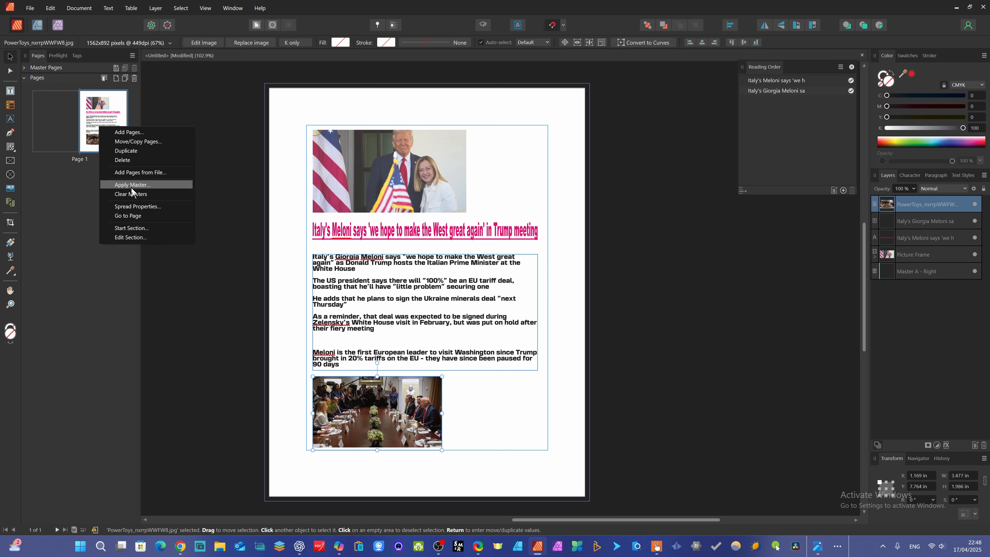
left_click(137, 132)
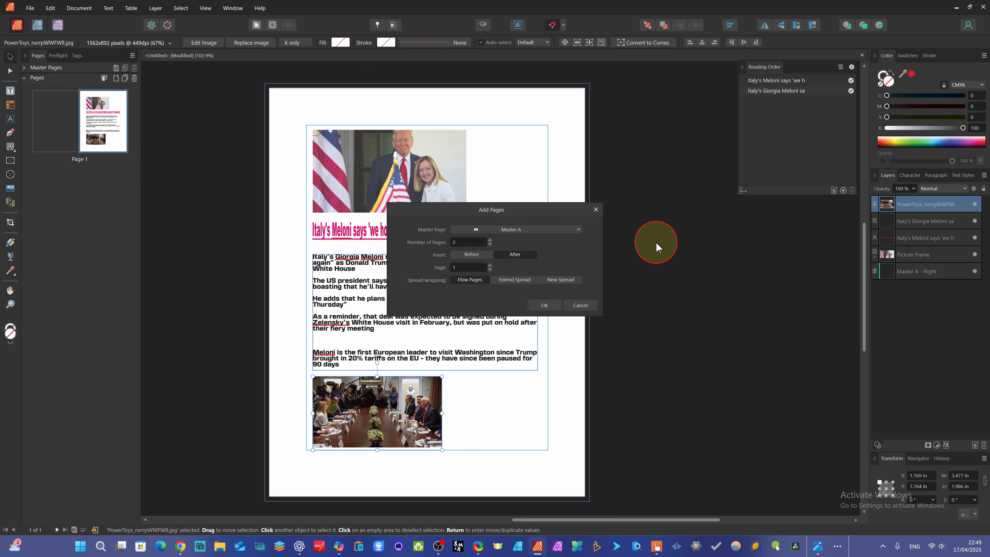
left_click(461, 254)
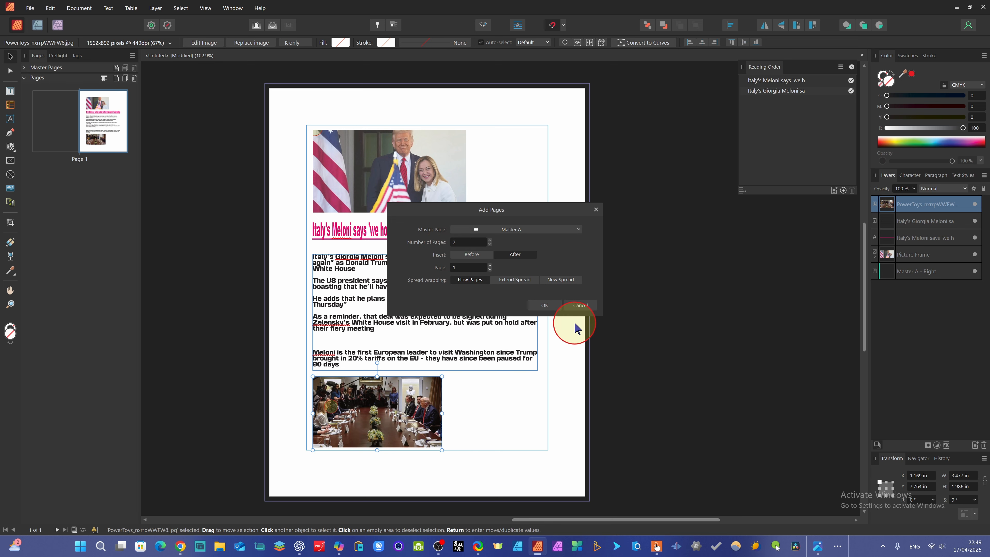
left_click(545, 307)
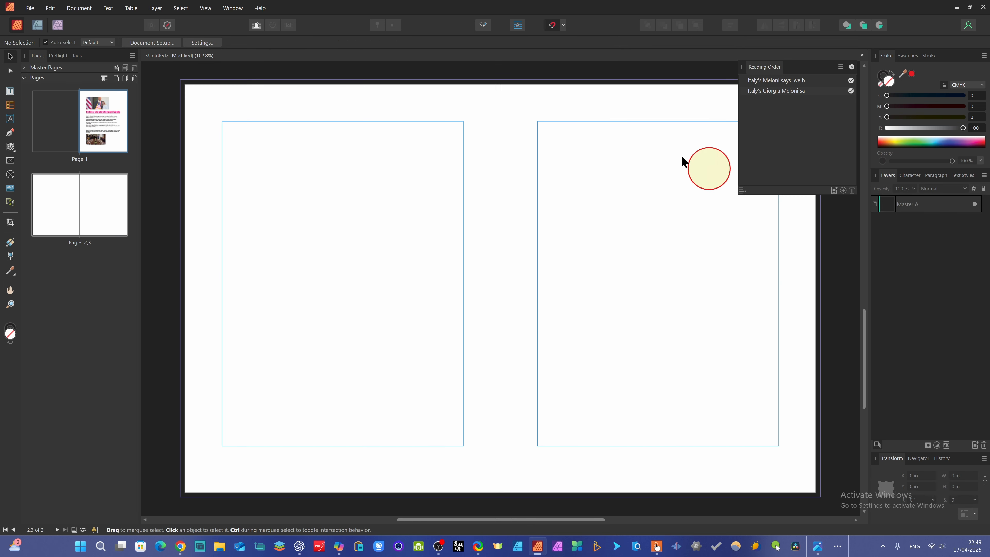
Place the 'Affinity publisher 2.6 new features.png' image at the top of page 2 and enlarge it to about 6 in wide
left_click(54, 216)
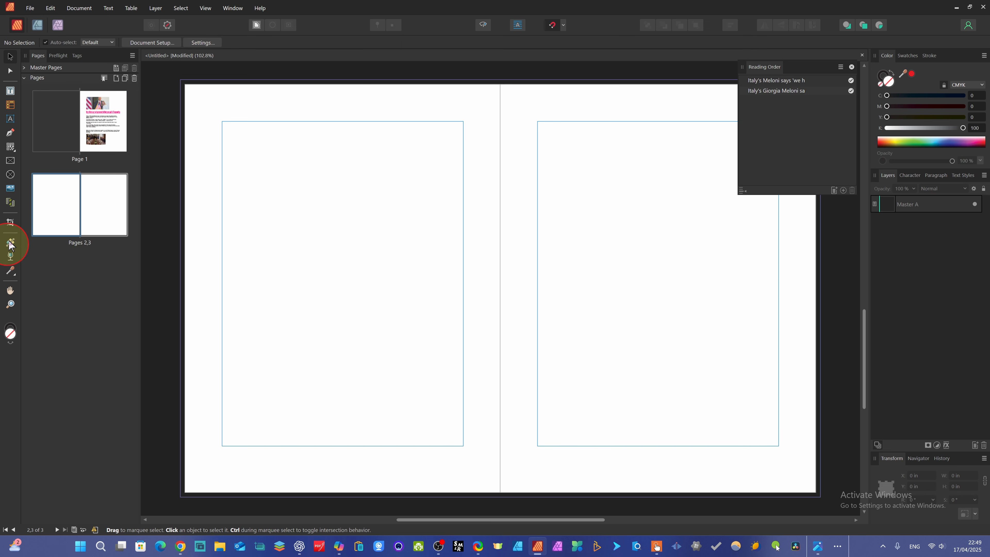
left_click(11, 190)
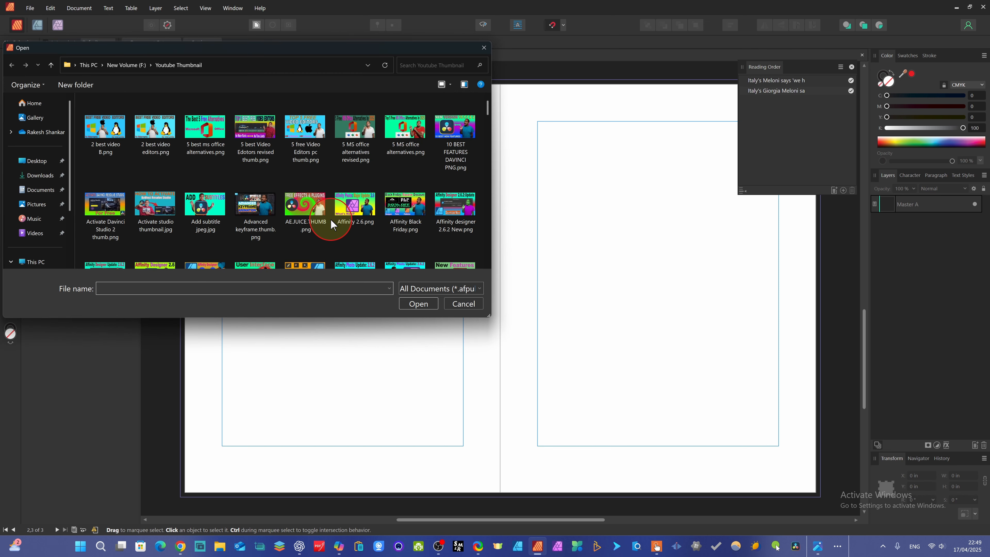
scroll(429, 172, "down", 1)
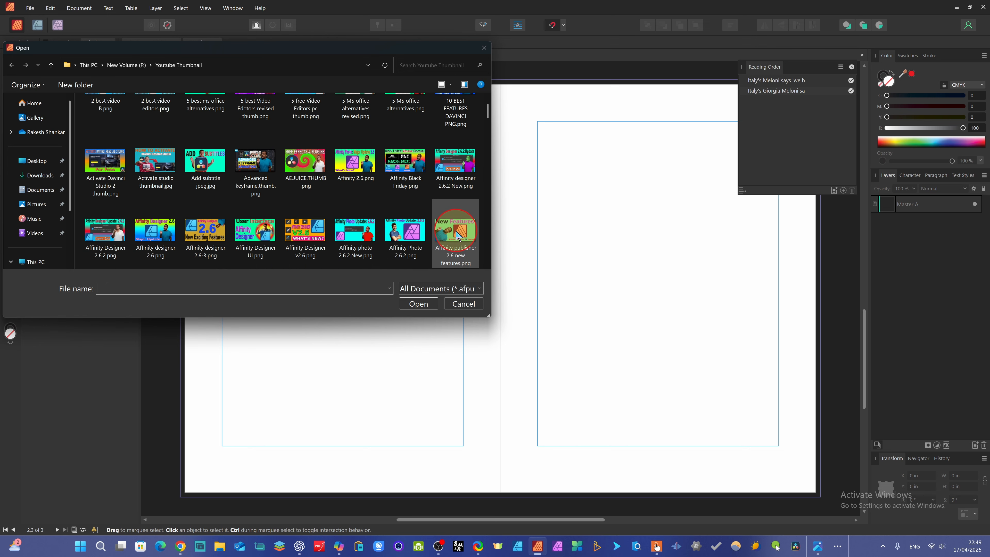
left_click(409, 302)
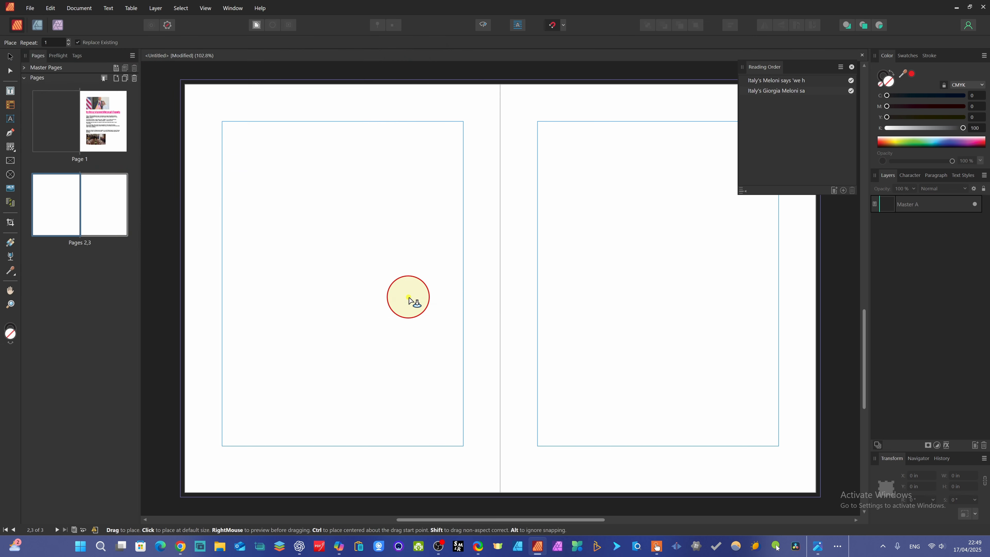
left_click(312, 173)
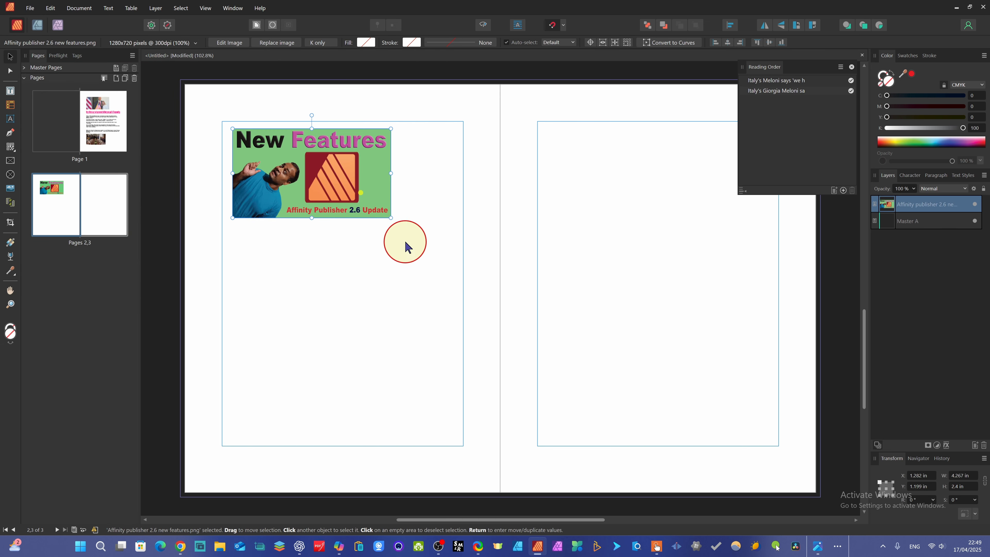
left_click_drag(391, 218, 458, 254)
left_click_drag(348, 224, 346, 229)
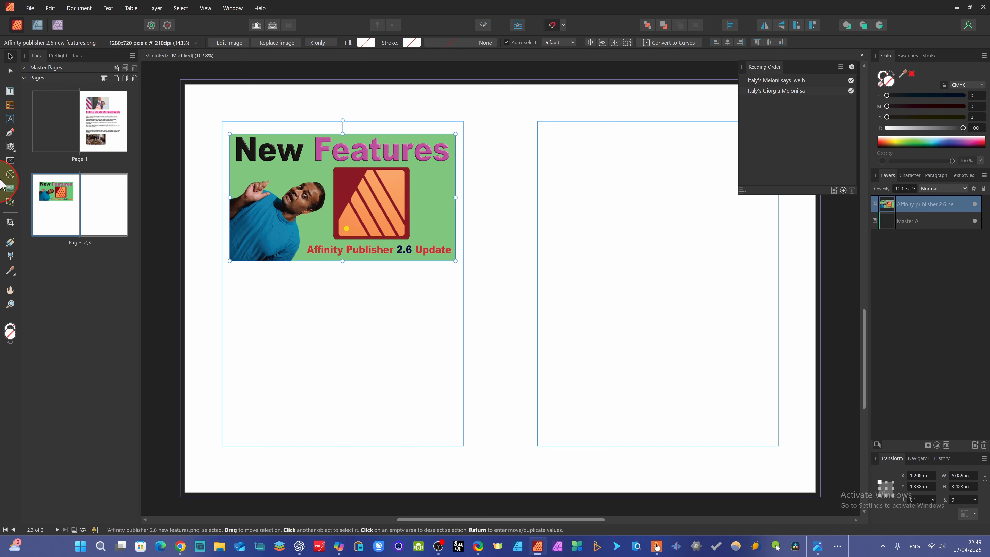
Draw a text frame below the image and enter the text 'Affinity Publisher Update'
left_click(14, 93)
left_click_drag(255, 295, 381, 367)
type("Affinity Publisher Update")
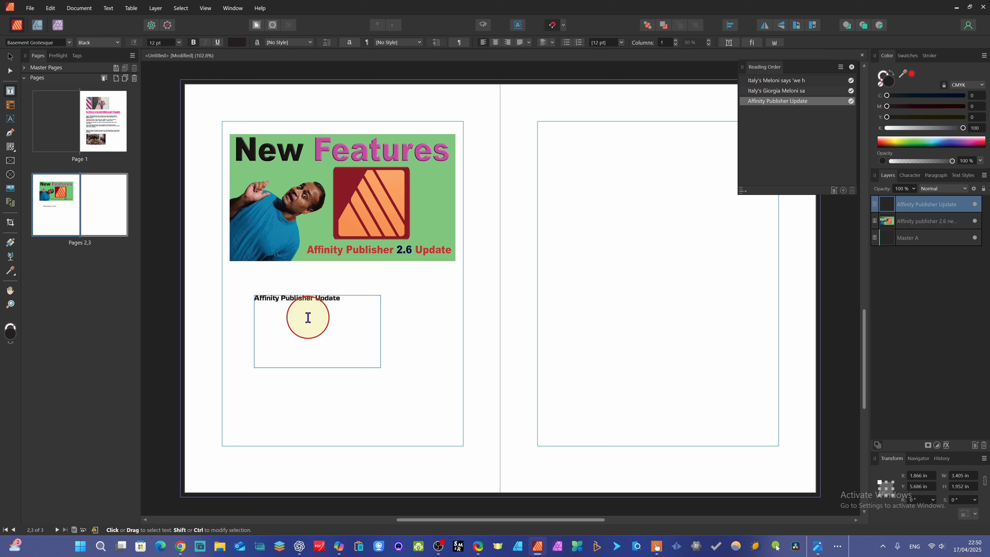
key("Escape")
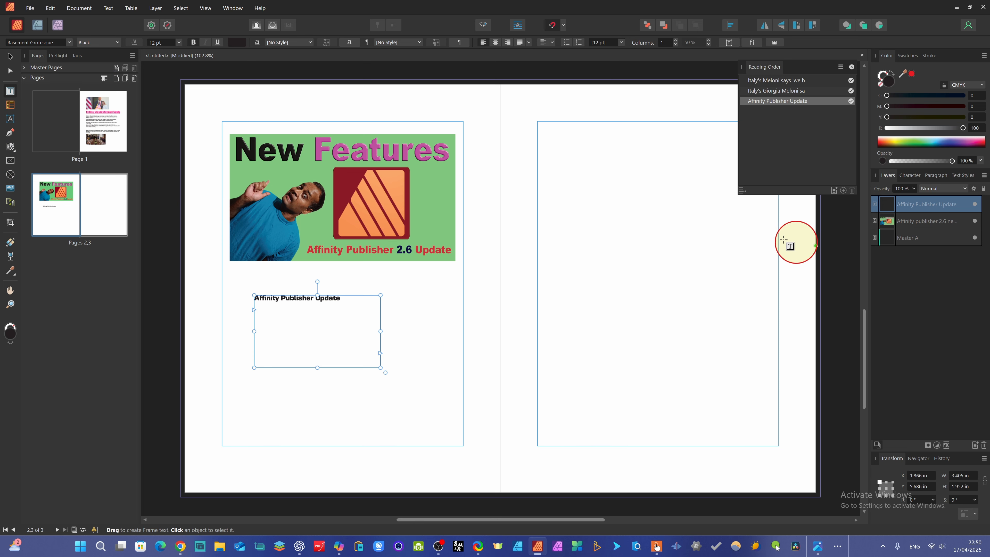
Switch between page 1 and page 2 to compare their layouts
left_click(287, 318)
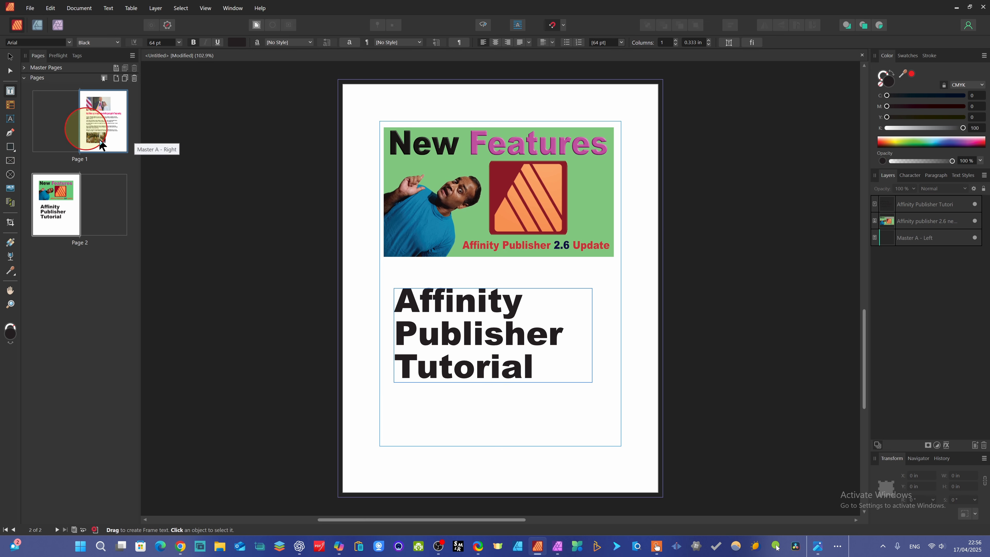
left_click(109, 136)
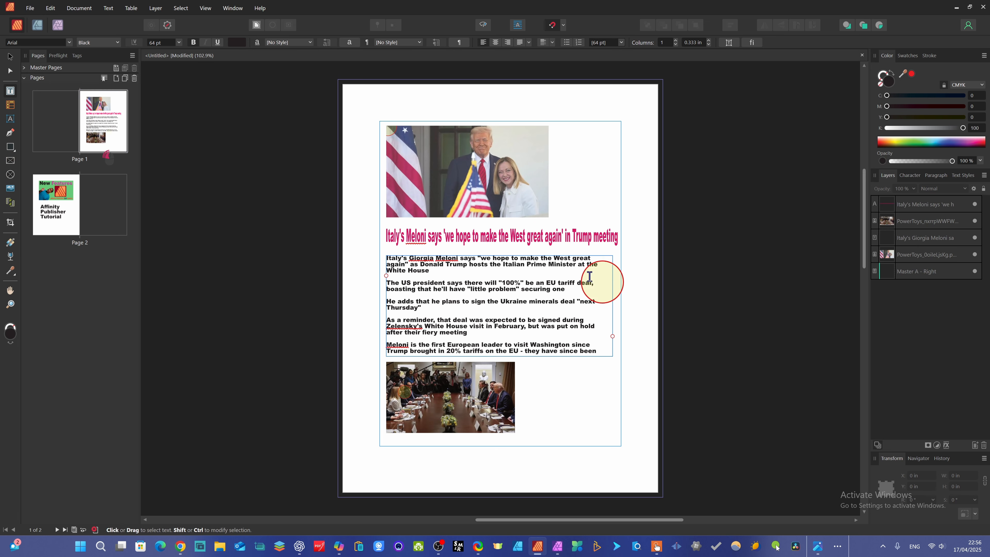
left_click(58, 207)
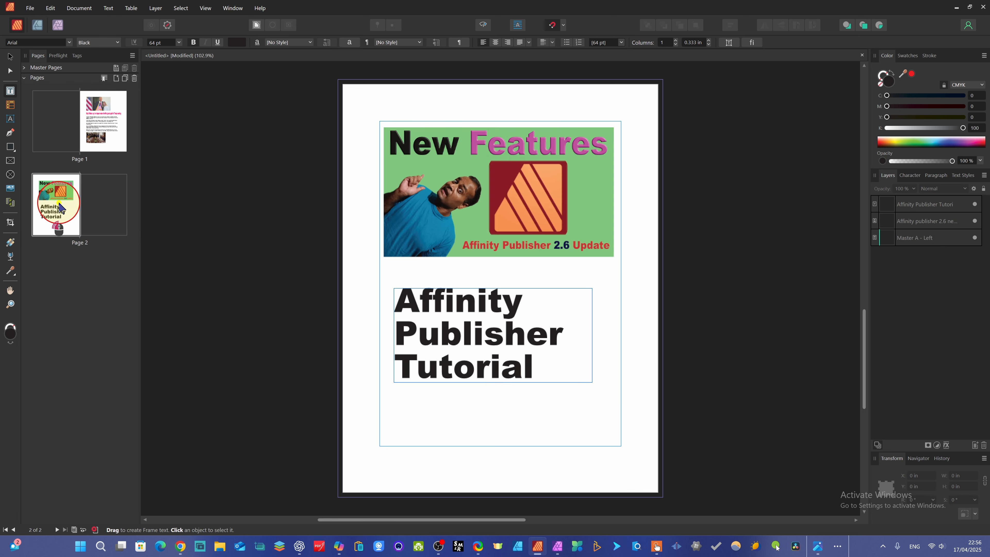
left_click(105, 125)
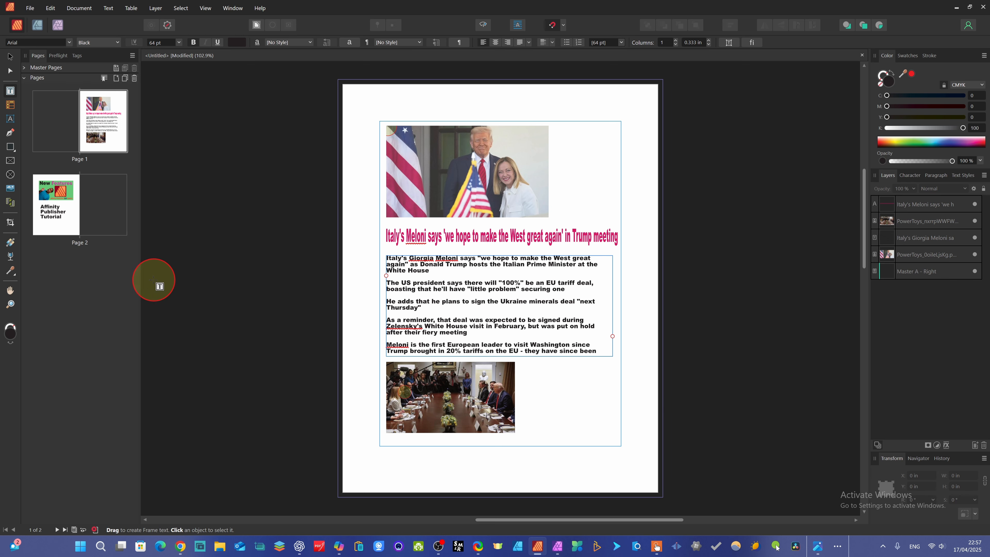
left_click(73, 214)
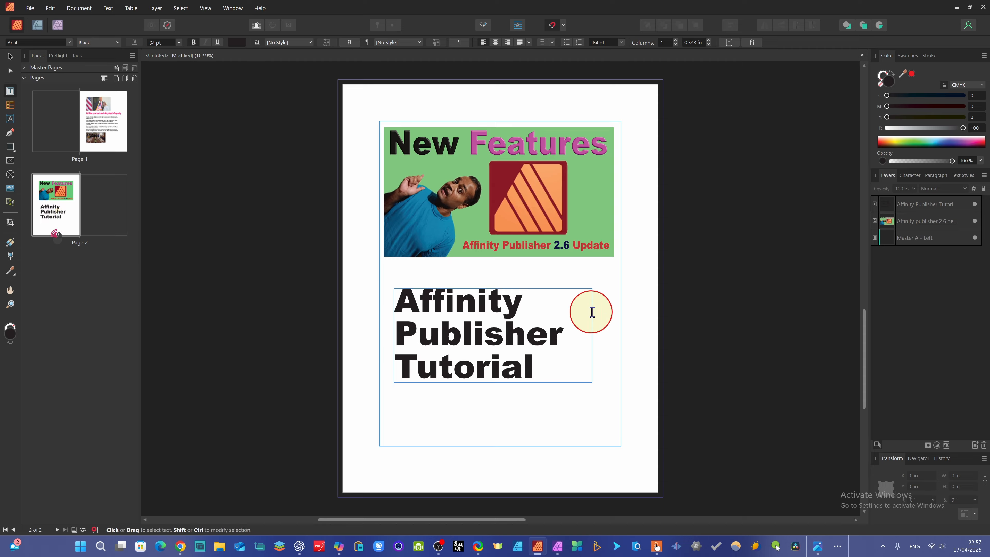
Start an export and open the preflight panel to review its warnings before returning to the pages list
left_click(31, 8)
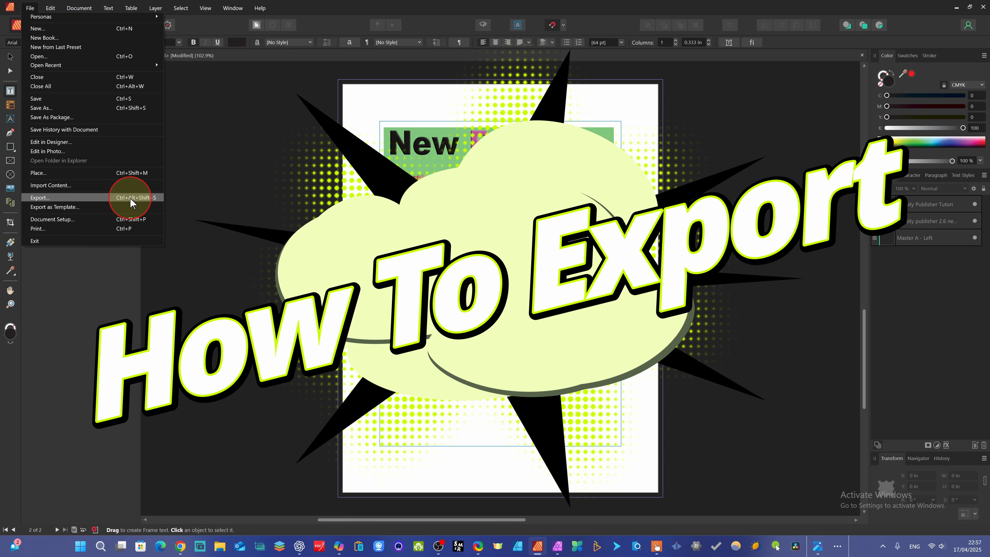
left_click(136, 197)
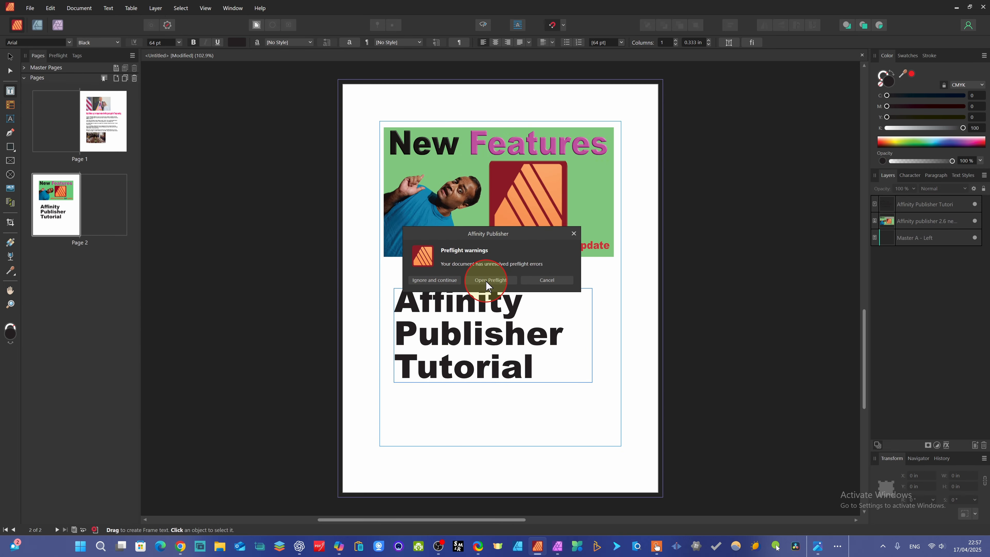
left_click(489, 281)
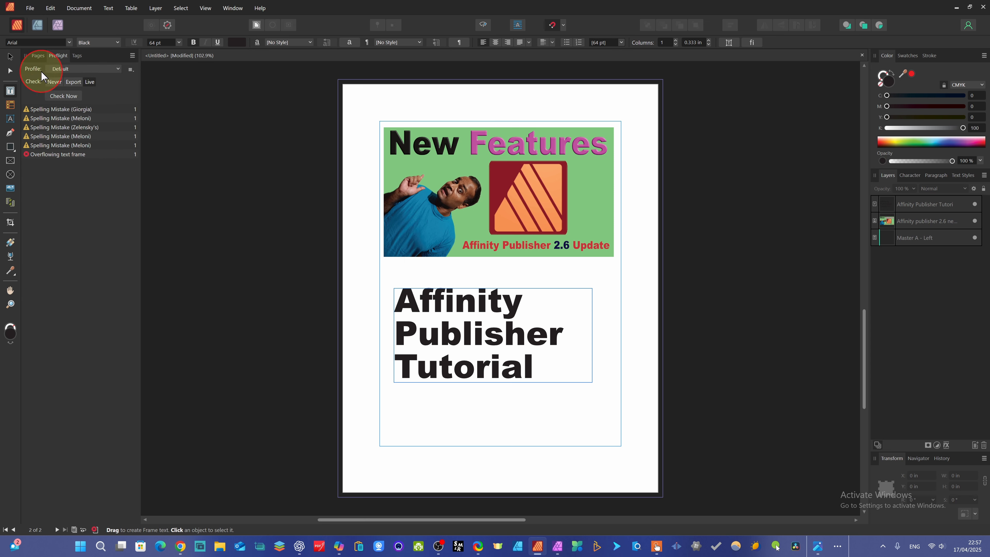
left_click(39, 55)
Export all pages with the PNG preset, continuing past the preflight warnings
left_click(29, 7)
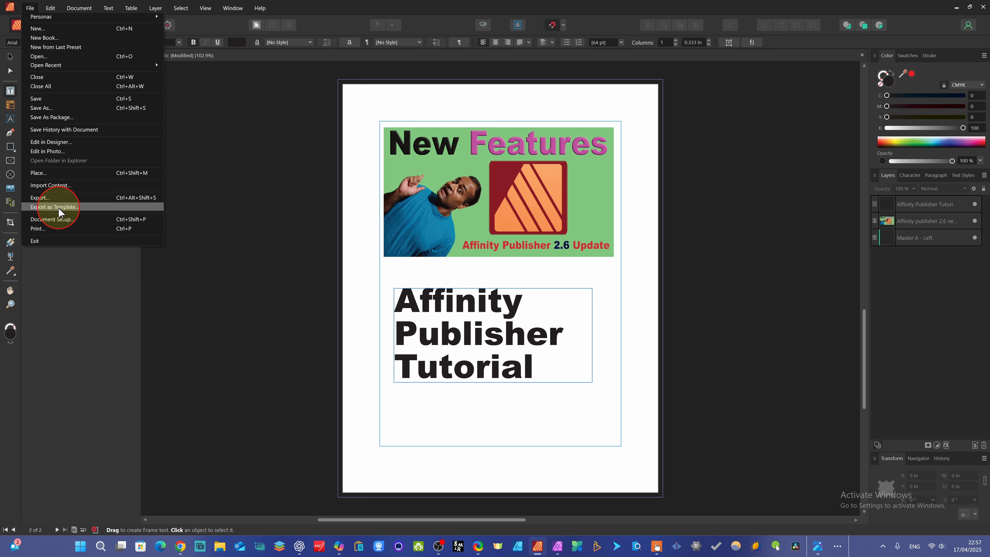
left_click(106, 203)
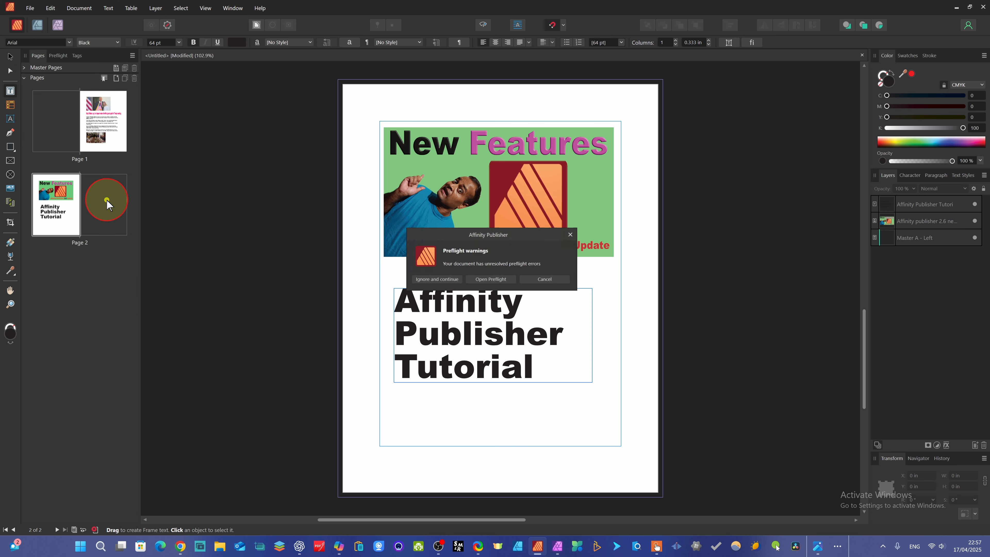
left_click(439, 282)
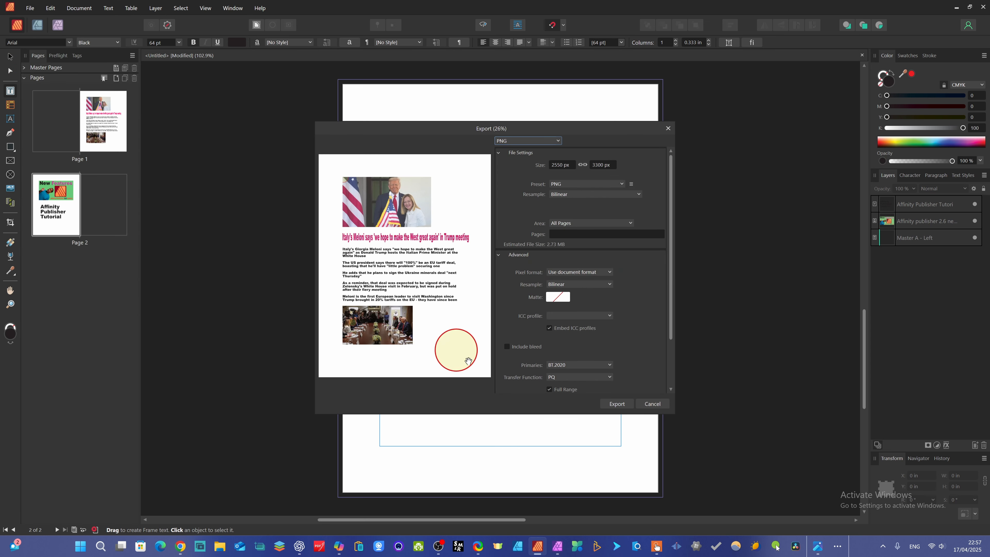
left_click(620, 184)
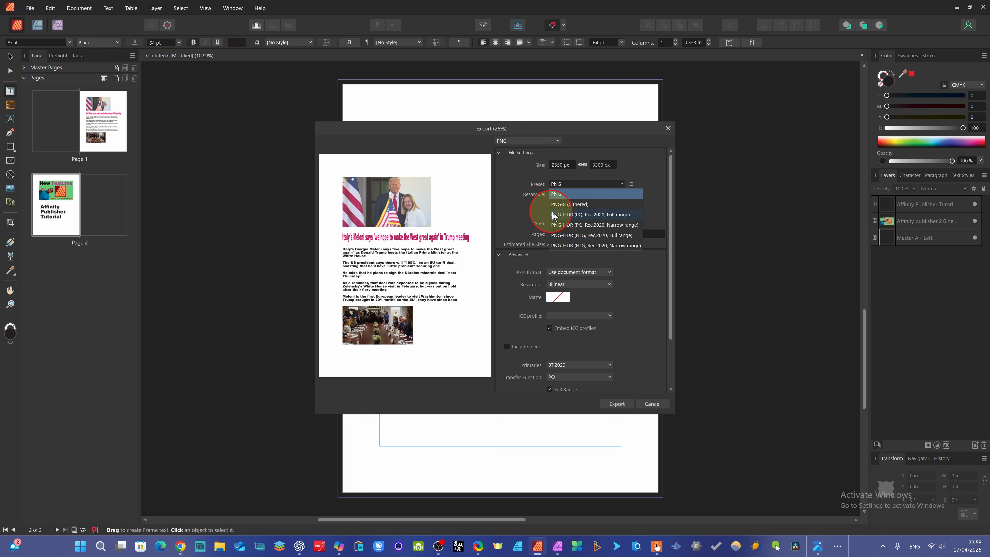
left_click(495, 210)
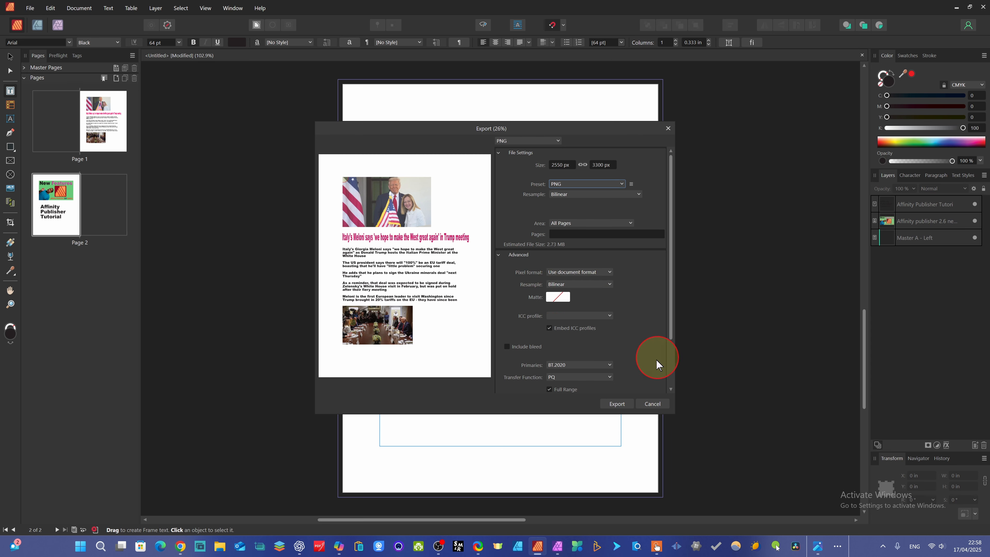
scroll(618, 392, "down", 2)
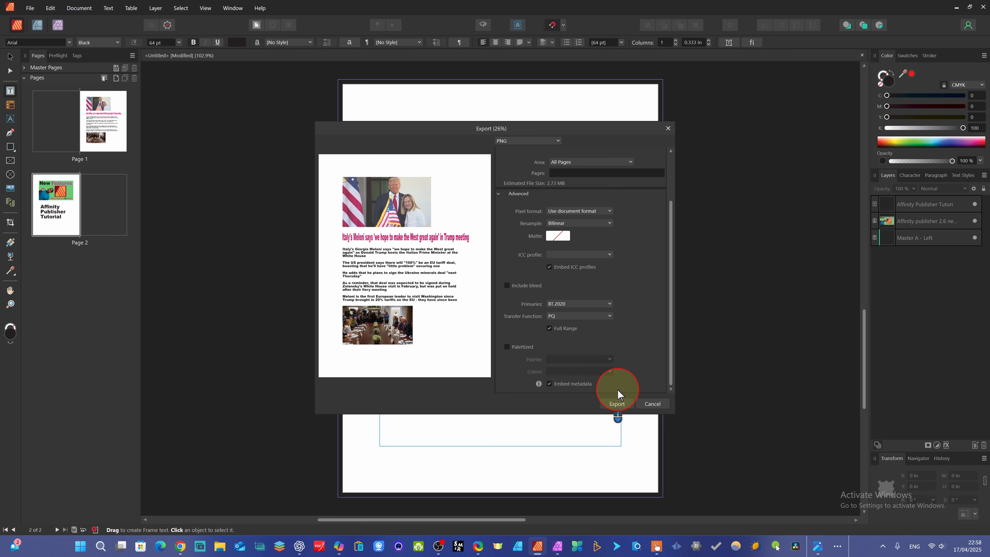
left_click(615, 405)
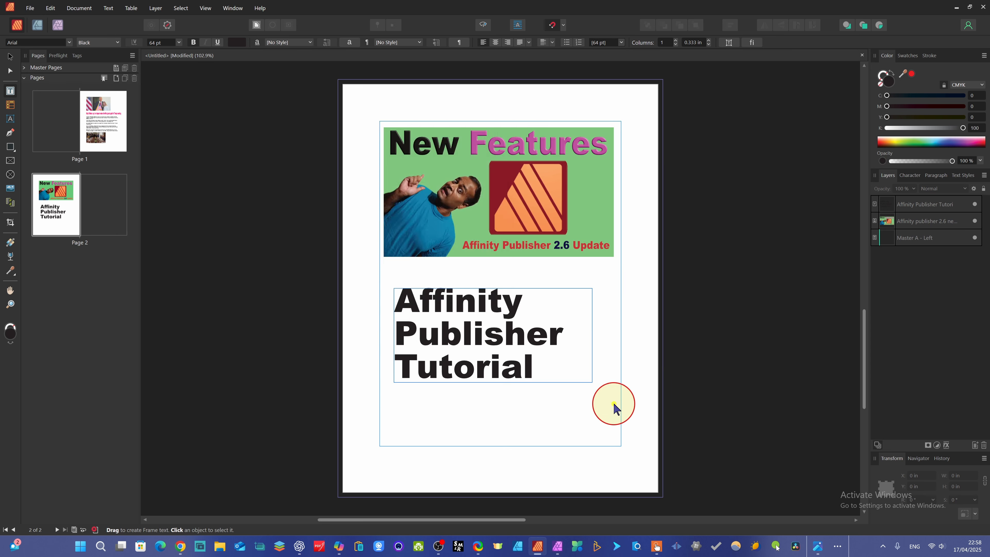
Save the exported PNG files into the Youtube Thumbnail folder
key("BackSpace")
key("BackSpace")
key("BackSpace")
key("BackSpace")
key("BackSpace")
key("BackSpace")
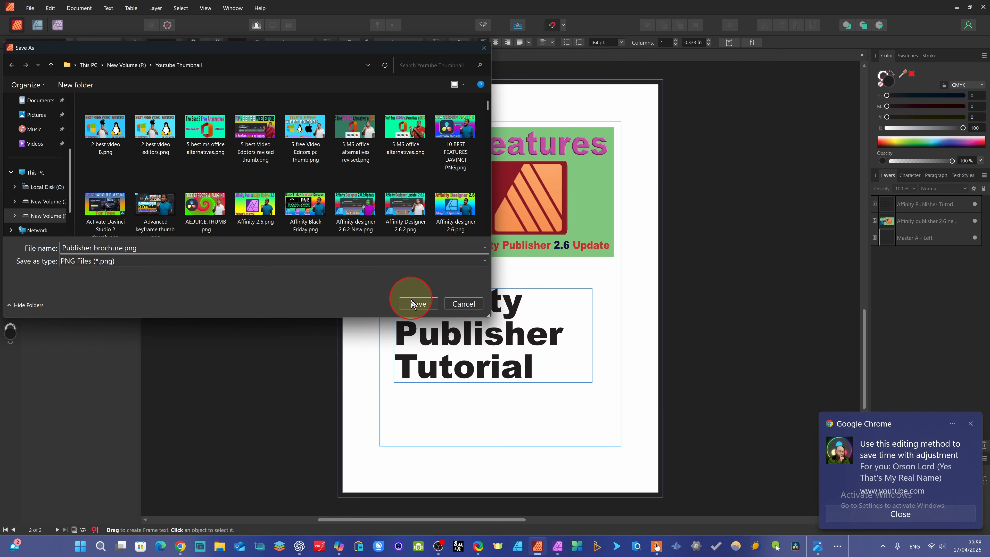
left_click(415, 302)
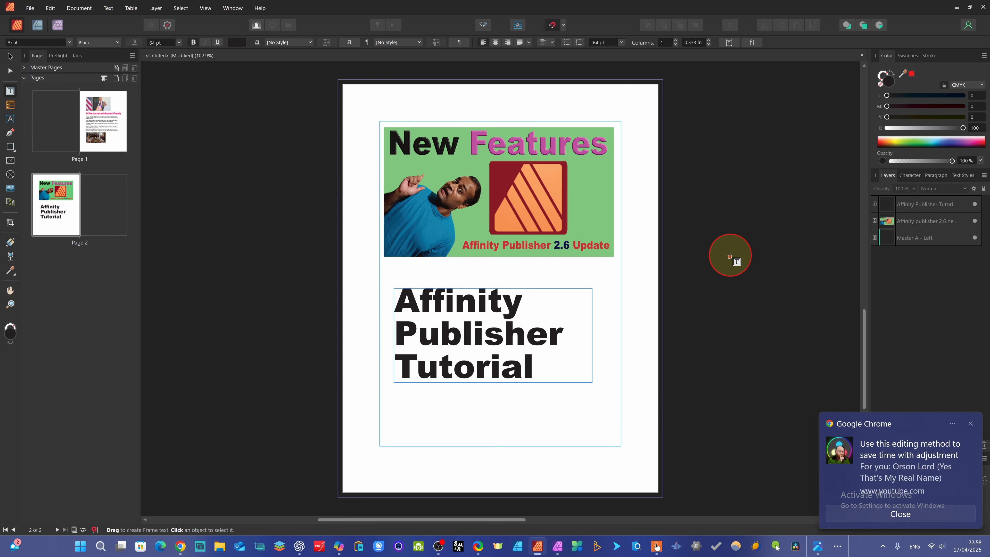
Search the folder in File Explorer for 'brochu' and open the first exported page image
left_click(219, 549)
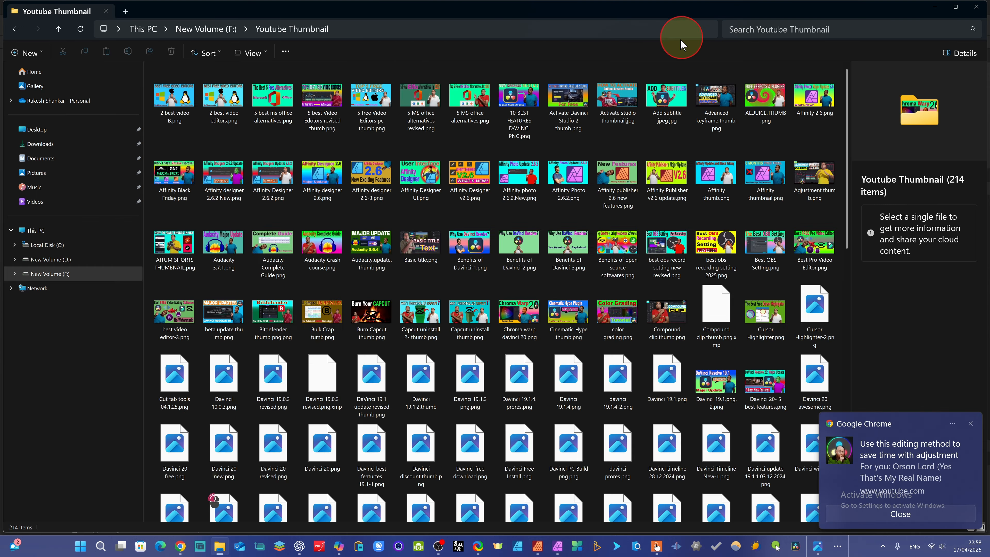
left_click(740, 29)
type("brochu")
double_click(180, 98)
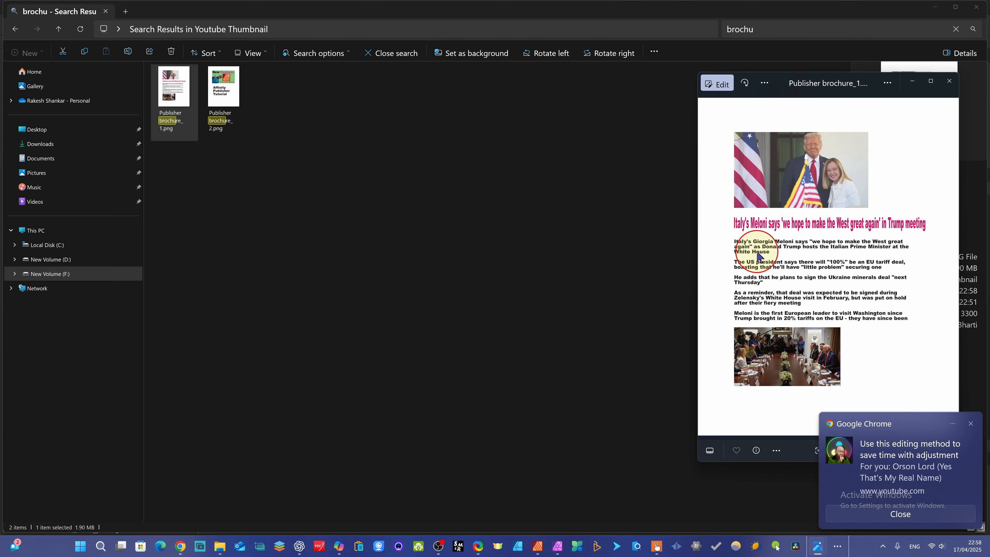
left_click(901, 514)
Open the second exported page image and close the image viewer windows
double_click(223, 87)
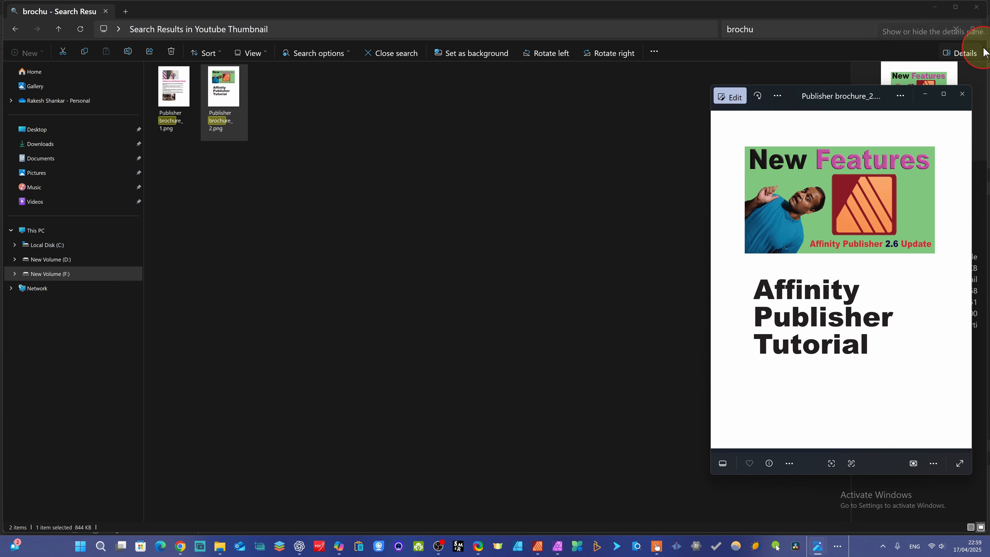
left_click(934, 7)
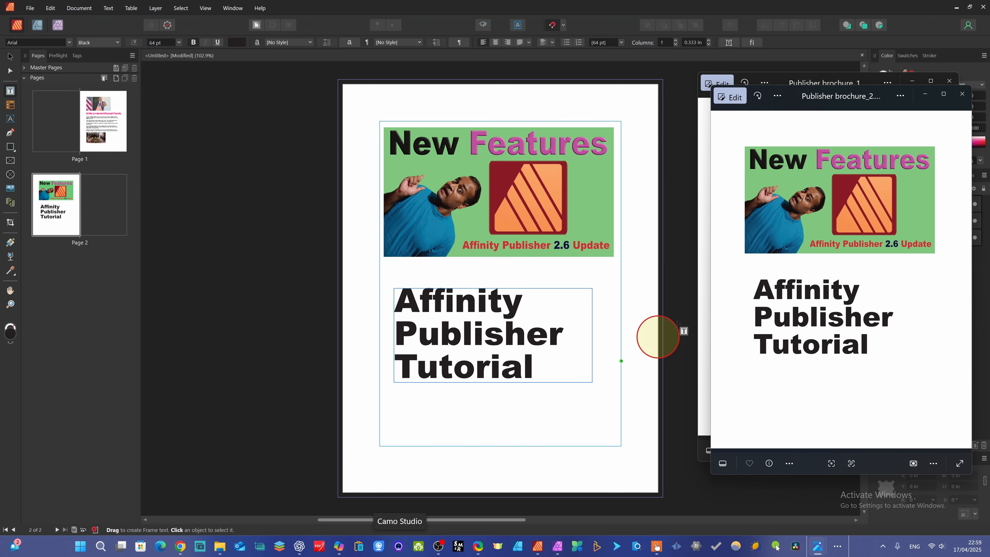
left_click(949, 81)
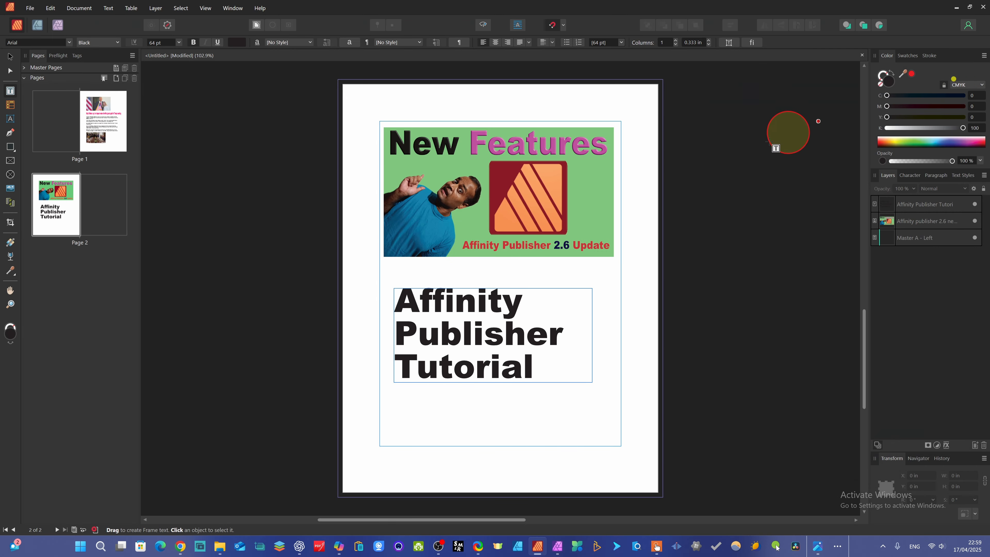